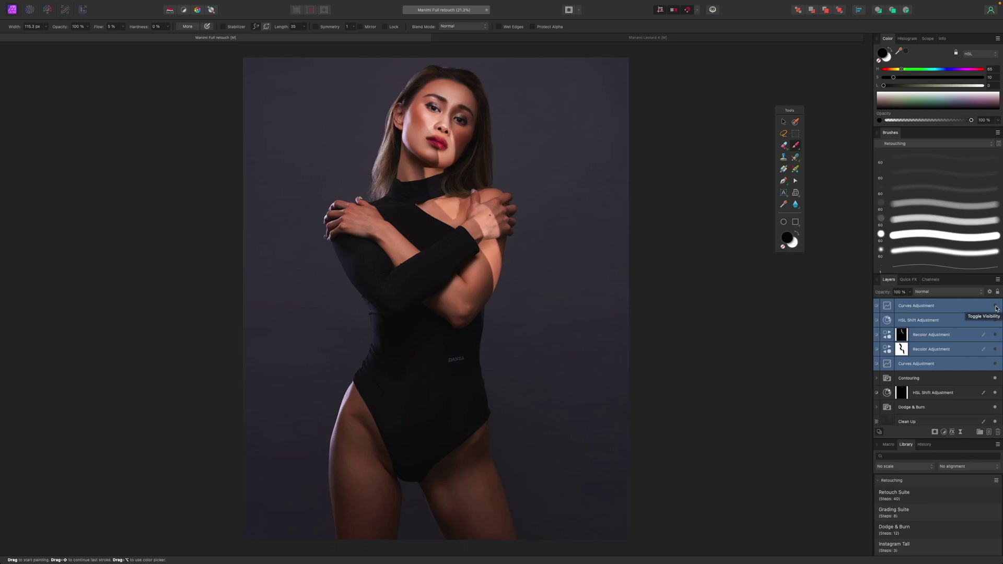
# - Toggle the grading and retouching layers for a before/after comparison, leaving Contouring, HSL Shift and Dodge & Burn hidden and Clean Up shown
pyautogui.click(996, 308)
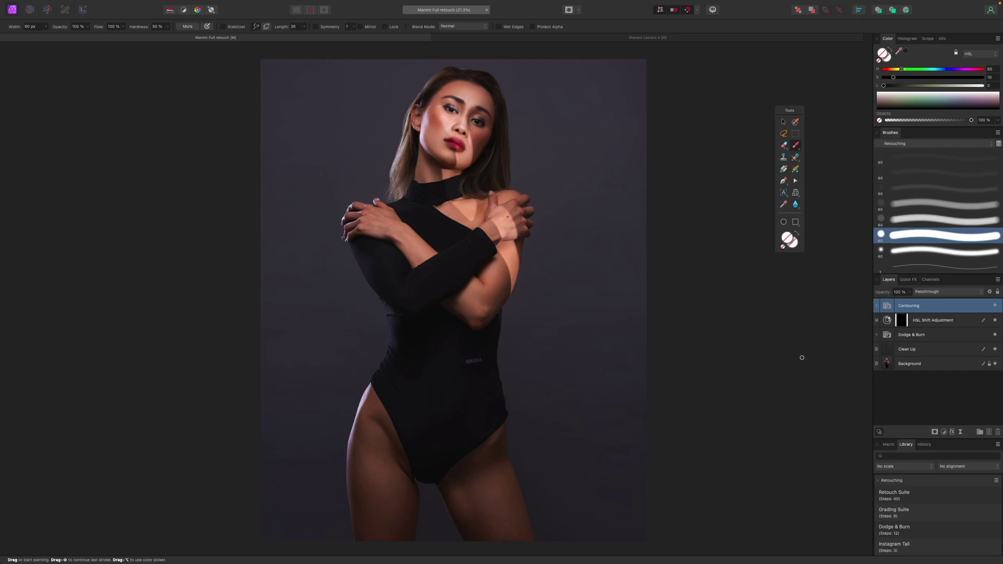
pyautogui.keyDown('shift'); pyautogui.click(957, 354); pyautogui.keyUp('shift')
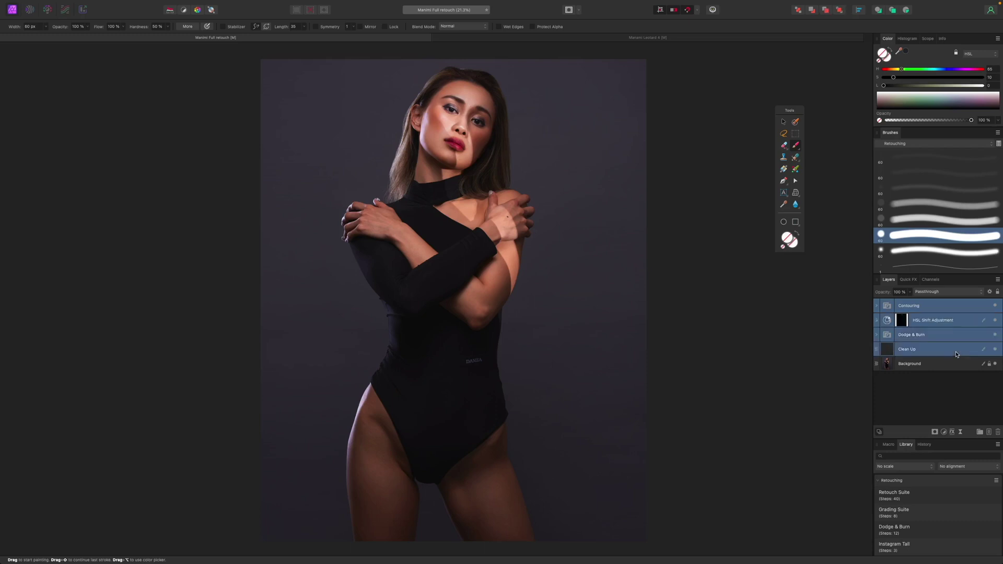
pyautogui.click(995, 349)
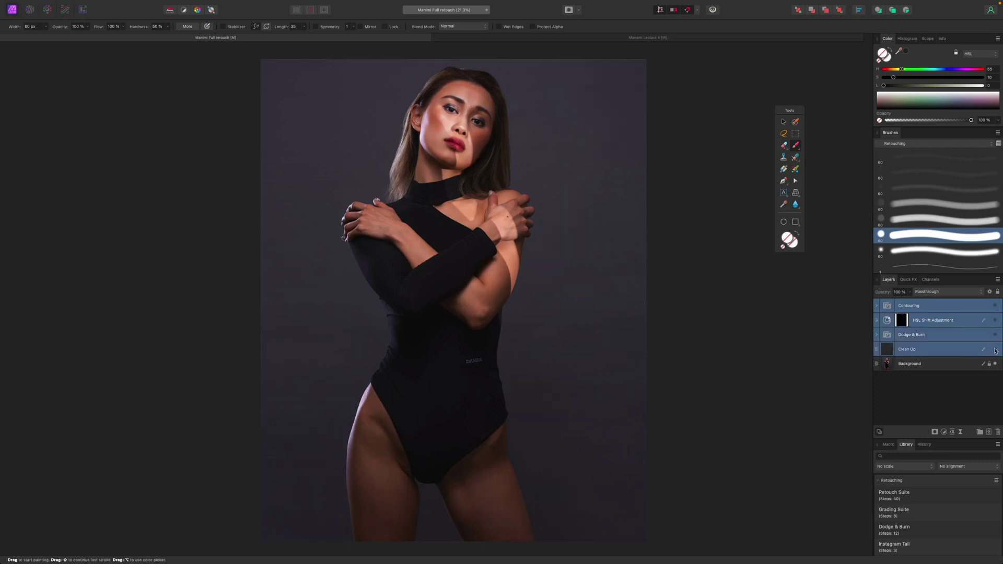
pyautogui.click(995, 350)
pyautogui.click(995, 350)
pyautogui.click(961, 349)
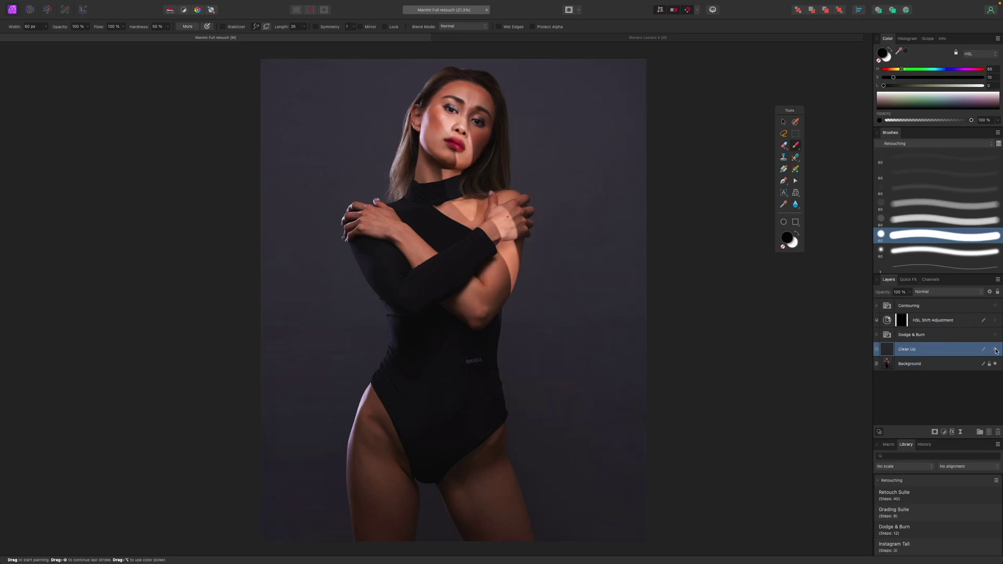
pyautogui.click(995, 350)
# - Compare the portrait with and without the Clean Up layer, examining the arms, hands and face up close
pyautogui.press('super+=')
pyautogui.press('super+=')
pyautogui.press('super+=')
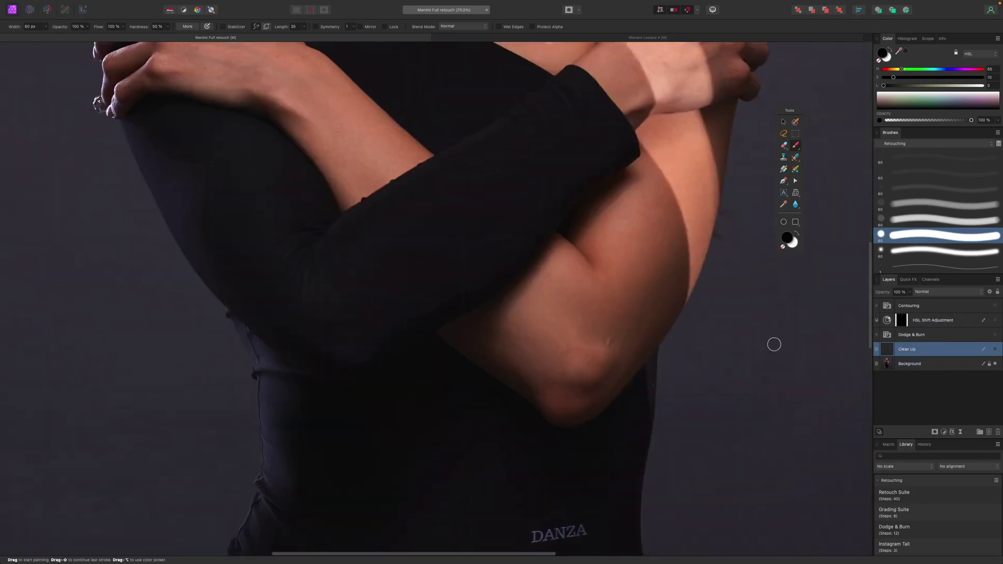
pyautogui.scroll(5, 775, 342)
pyautogui.hscroll(5, 775, 343)
pyautogui.scroll(-1, 776, 341)
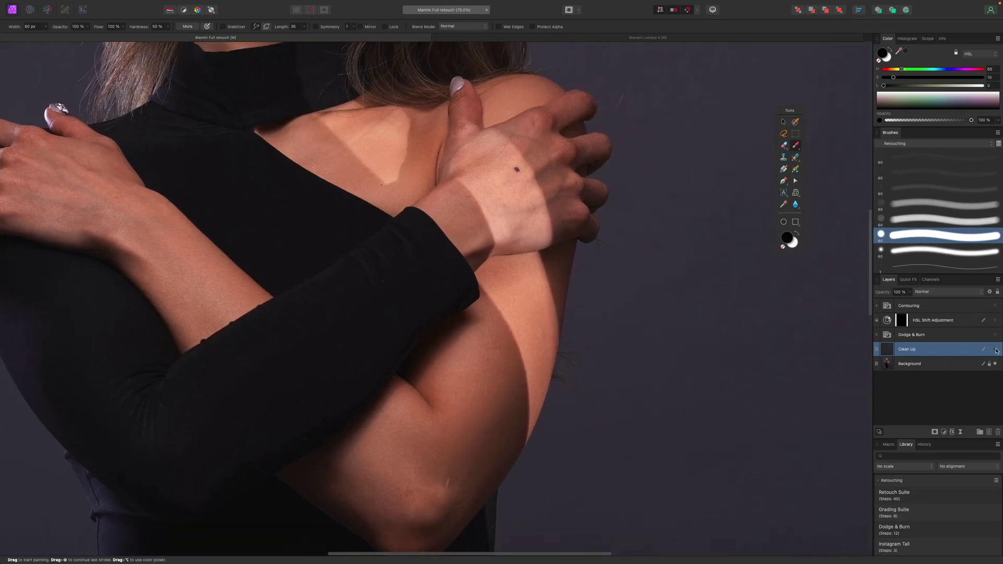
pyautogui.click(995, 349)
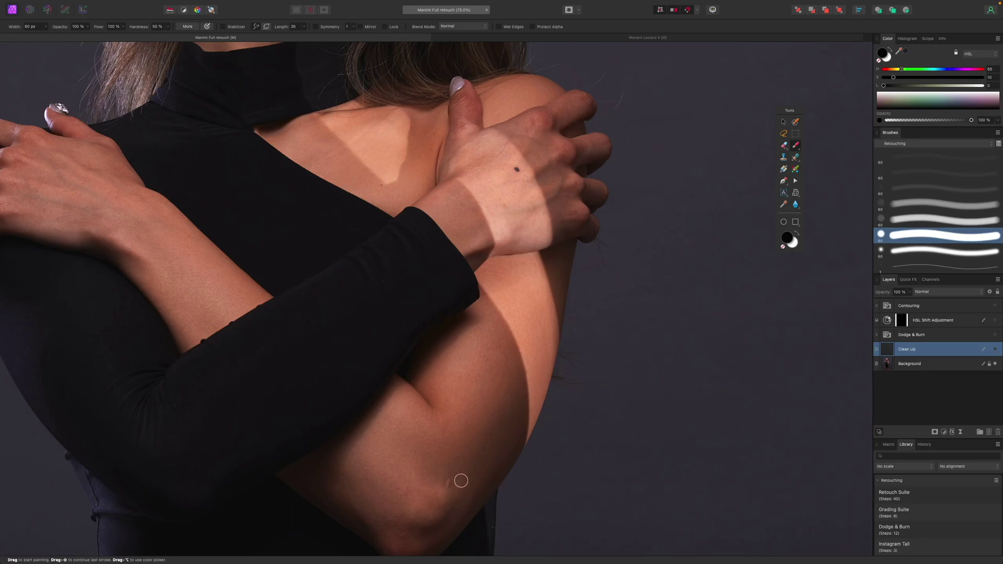
pyautogui.scroll(10, 538, 443)
pyautogui.scroll(2, 538, 448)
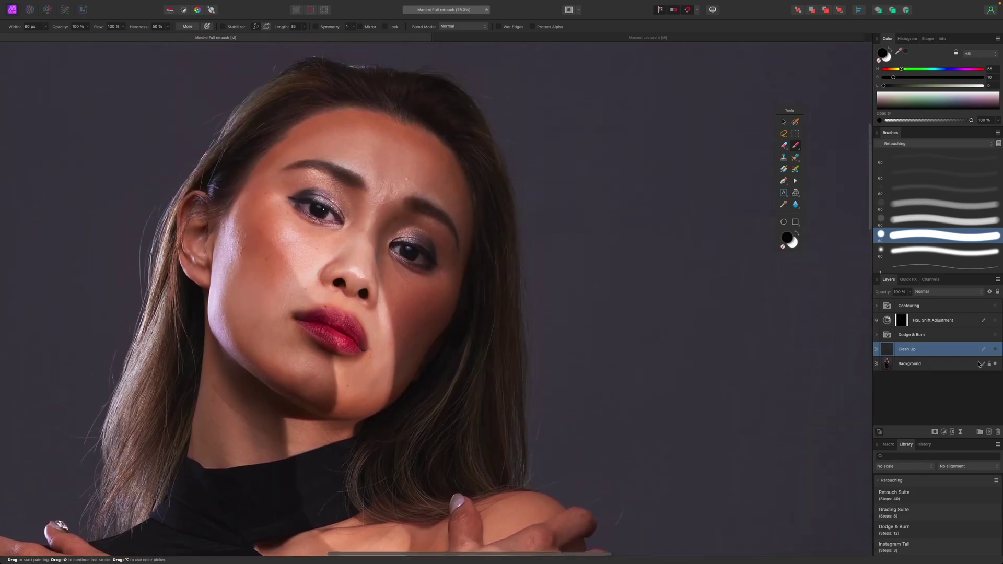
pyautogui.click(996, 349)
pyautogui.click(996, 350)
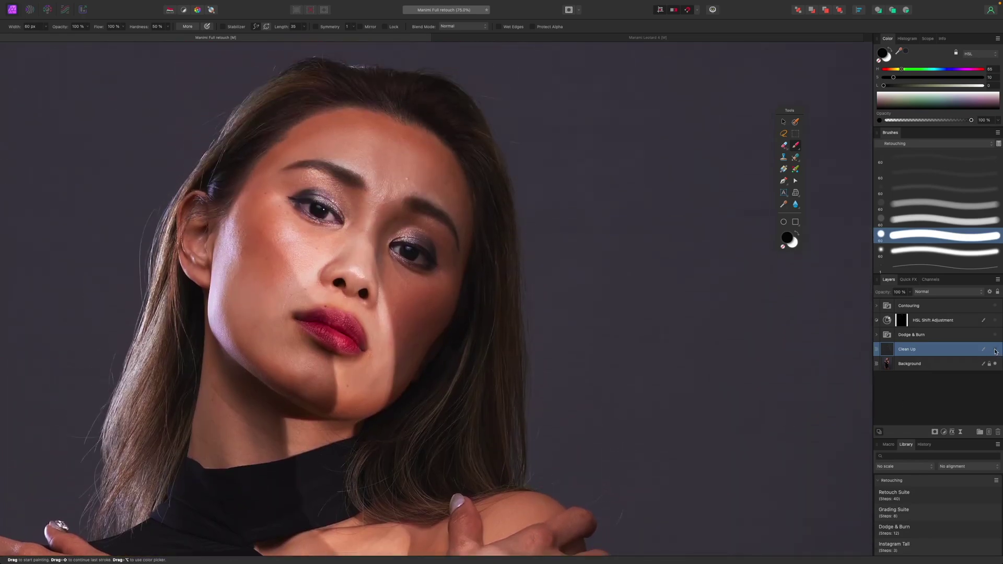
pyautogui.click(995, 349)
# - Compare the face with and without the Dodge & Burn group, leaving the group visible
pyautogui.click(996, 336)
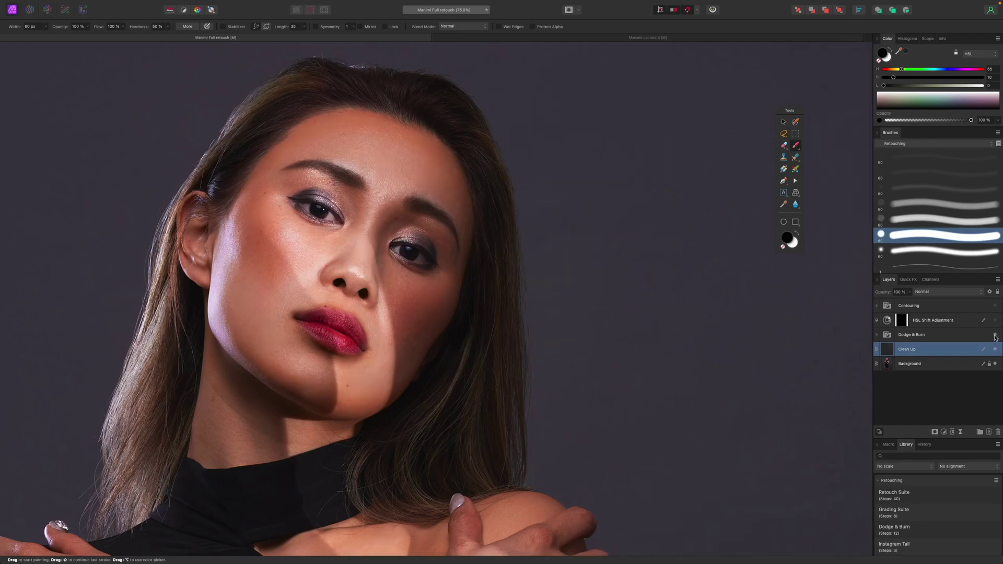
pyautogui.click(995, 336)
pyautogui.click(996, 336)
pyautogui.click(996, 336)
pyautogui.click(995, 335)
pyautogui.click(995, 336)
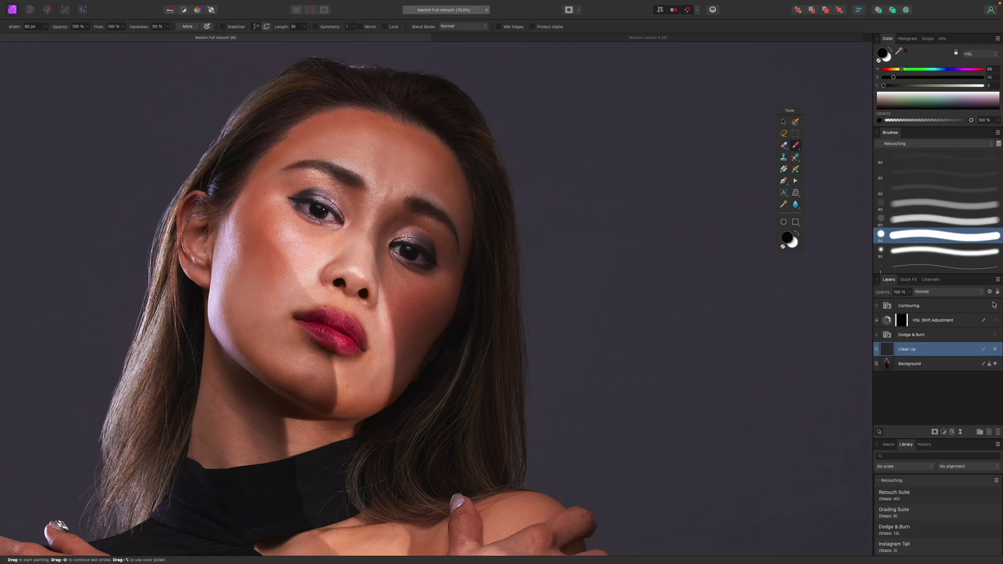
pyautogui.click(995, 336)
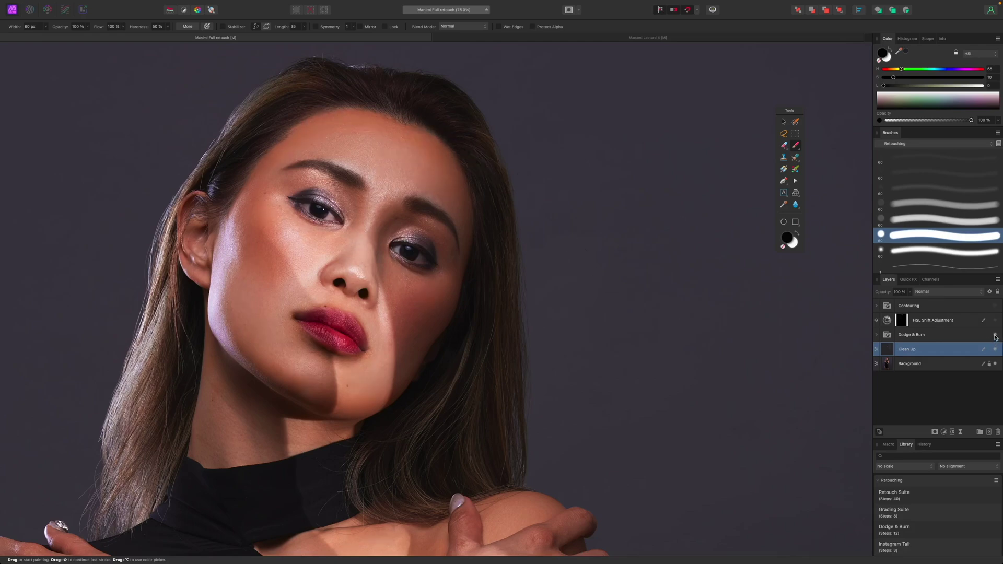
# - Compare the whole image with and without the Dodge & Burn group and leave it visible
pyautogui.press('m')
pyautogui.press('super+0')
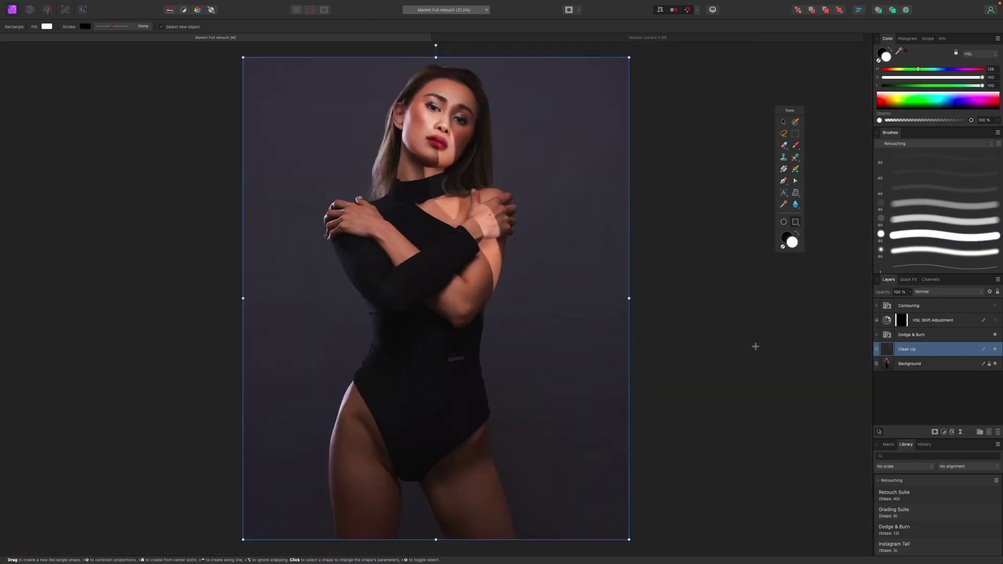
pyautogui.click(983, 339)
pyautogui.click(996, 336)
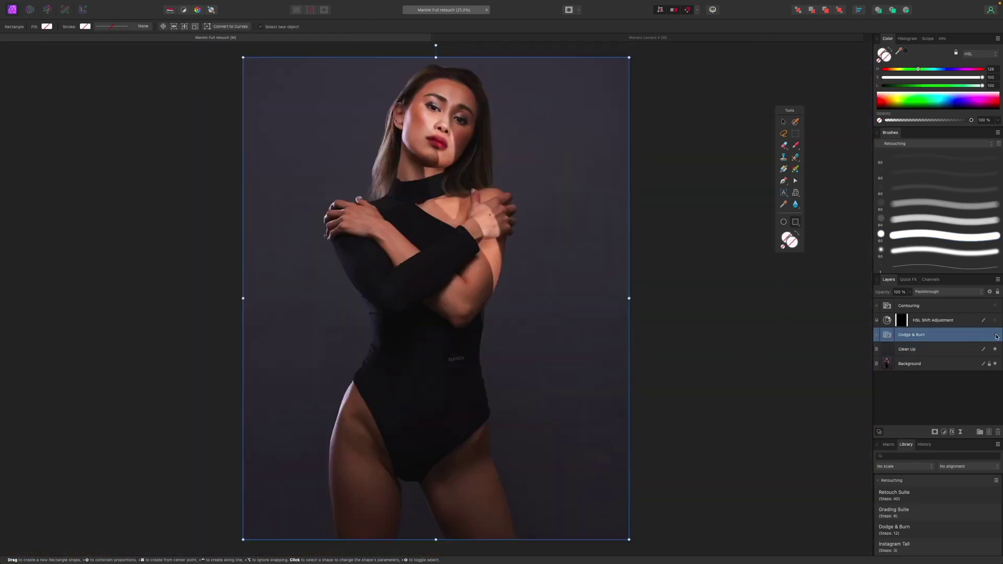
pyautogui.click(996, 336)
pyautogui.press('b')
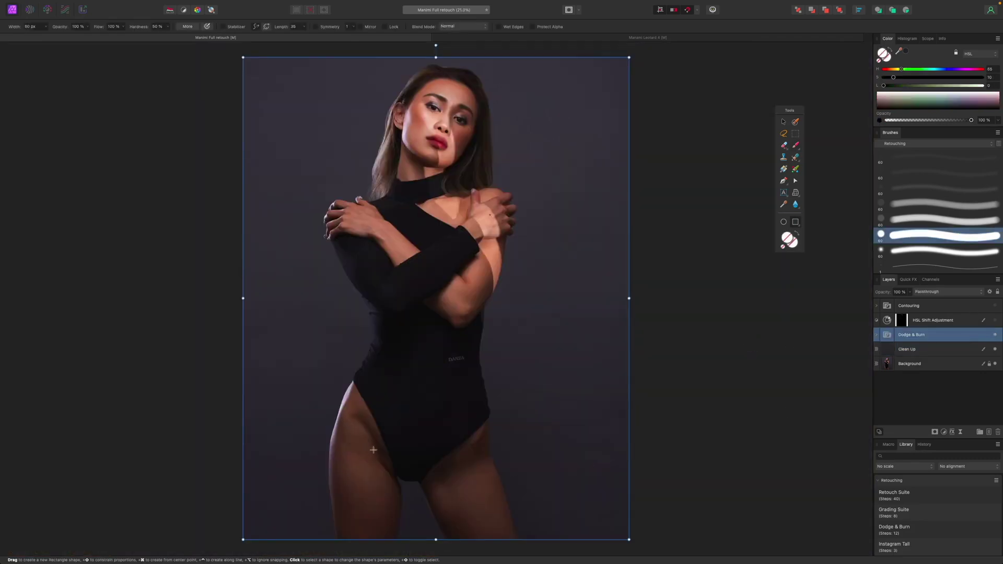
pyautogui.click(996, 337)
pyautogui.click(996, 336)
pyautogui.click(996, 337)
pyautogui.click(996, 336)
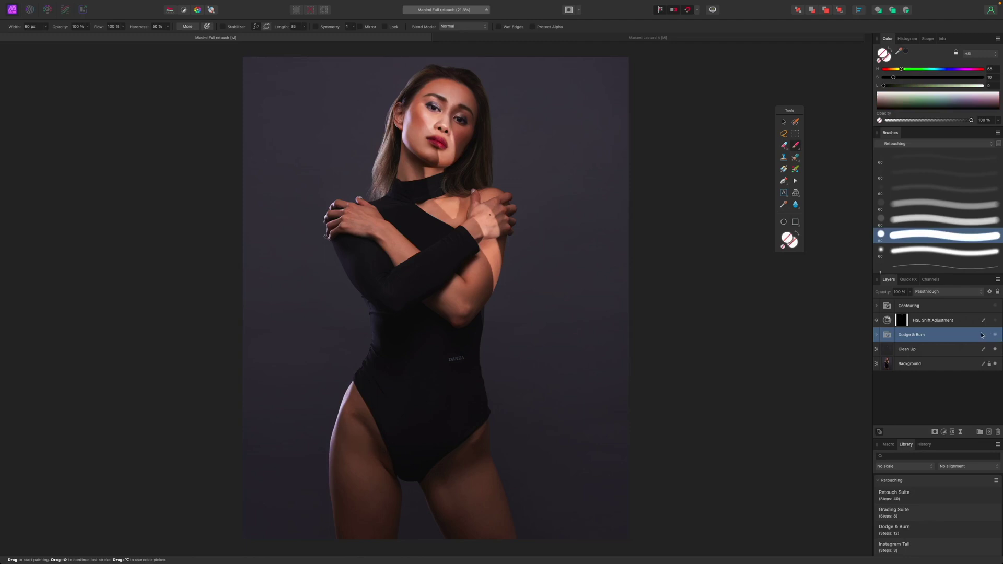
# - Show the HSL Shift Adjustment and the Contouring group again and examine their effect on the arms, the face and the full portrait
pyautogui.click(961, 323)
pyautogui.press('super+plus')
pyautogui.press('super+plus')
pyautogui.press('super+plus')
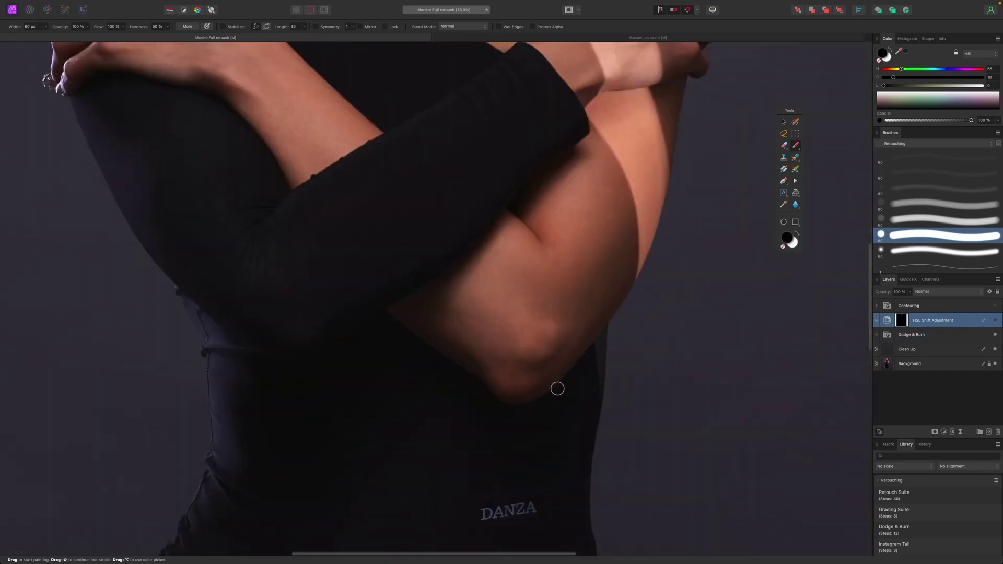
pyautogui.scroll(12, 559, 387)
pyautogui.scroll(-1, 552, 313)
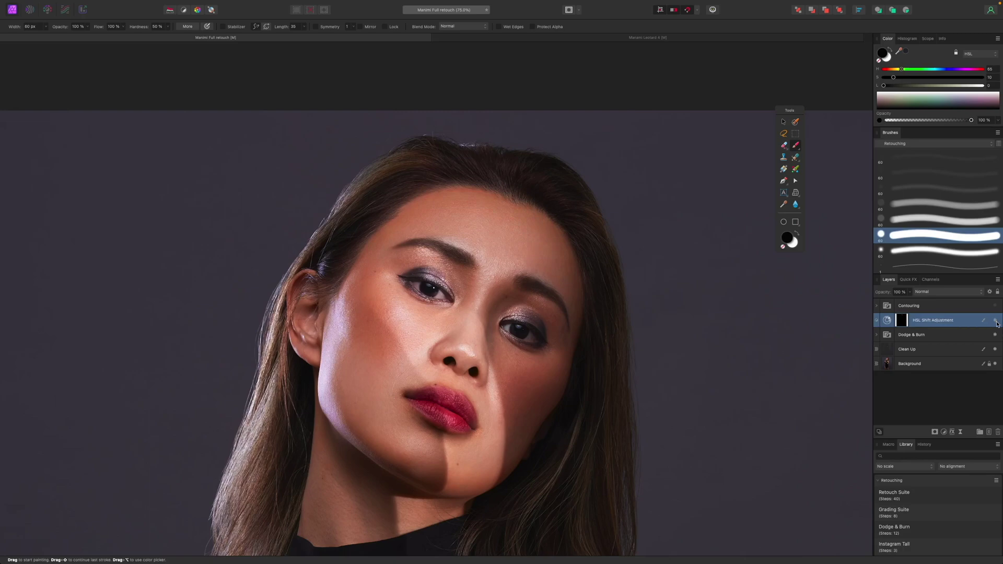
pyautogui.click(966, 307)
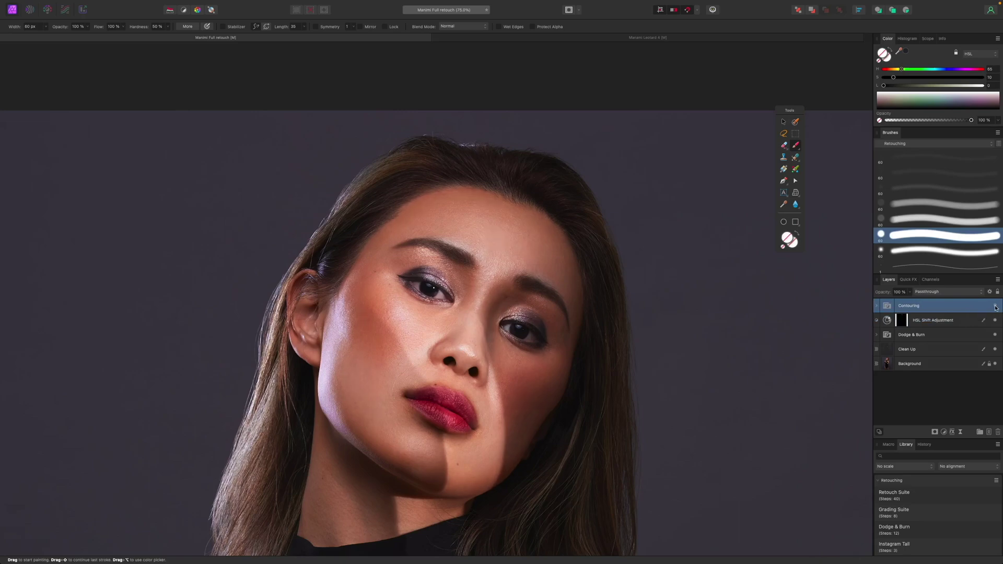
pyautogui.press('super+0')
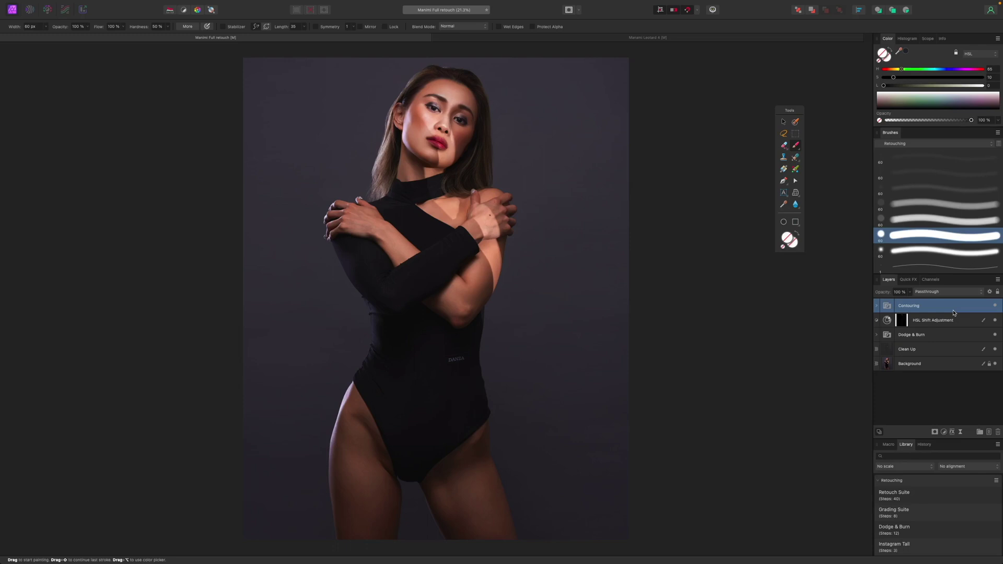
# - Add a Curves adjustment above the Contouring group with a slightly raised black point and a subtle S-curve for contrast
pyautogui.click(944, 433)
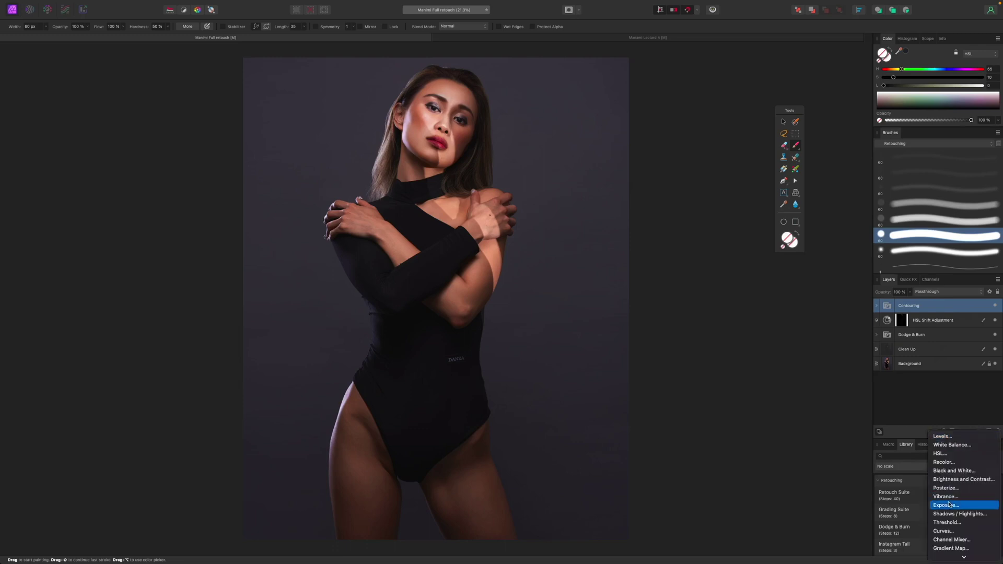
pyautogui.click(950, 532)
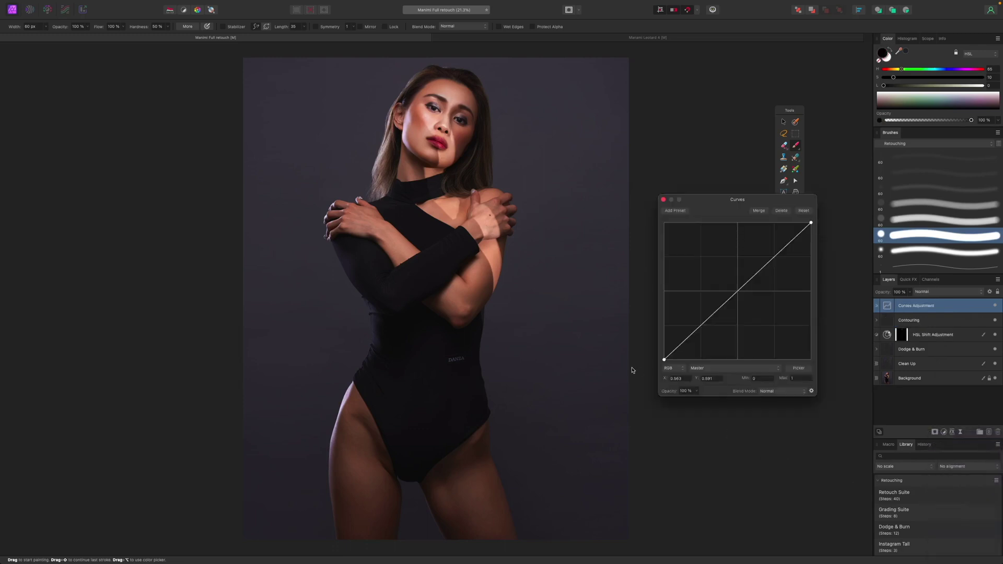
pyautogui.moveTo(665, 360); pyautogui.dragTo(666, 360)
pyautogui.click(710, 320)
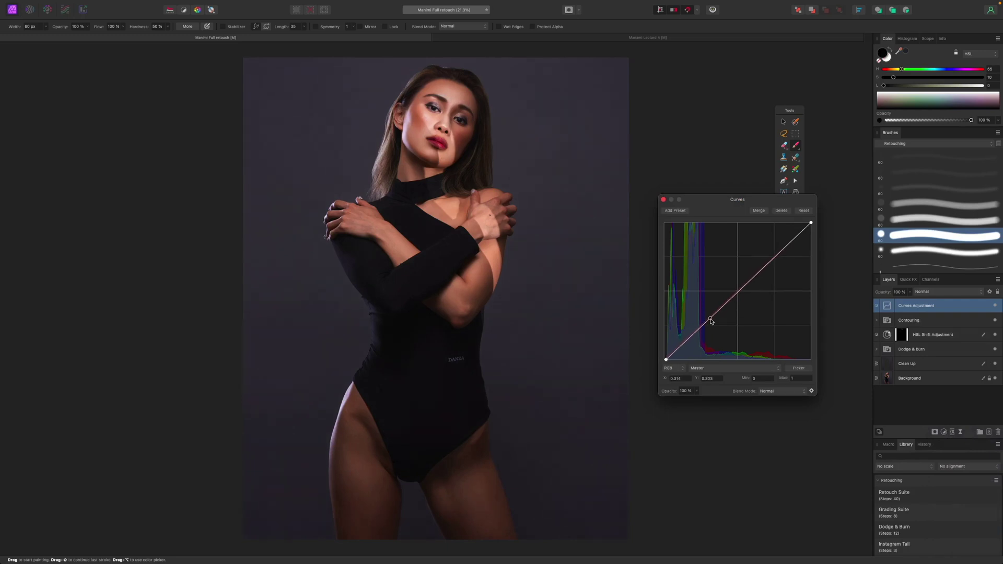
pyautogui.moveTo(711, 322); pyautogui.dragTo(712, 319)
pyautogui.click(744, 286)
pyautogui.moveTo(745, 288); pyautogui.dragTo(743, 286)
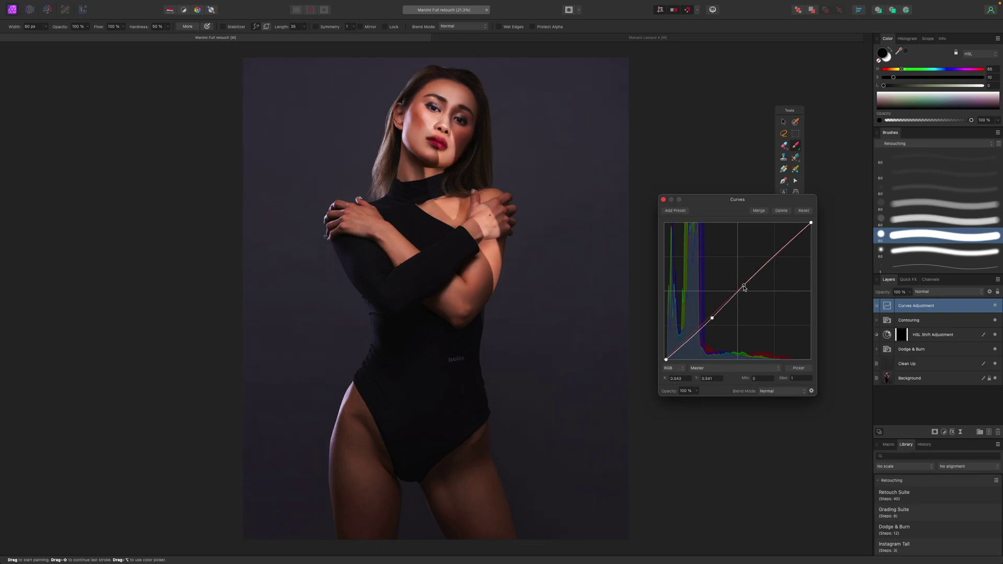
pyautogui.click(664, 199)
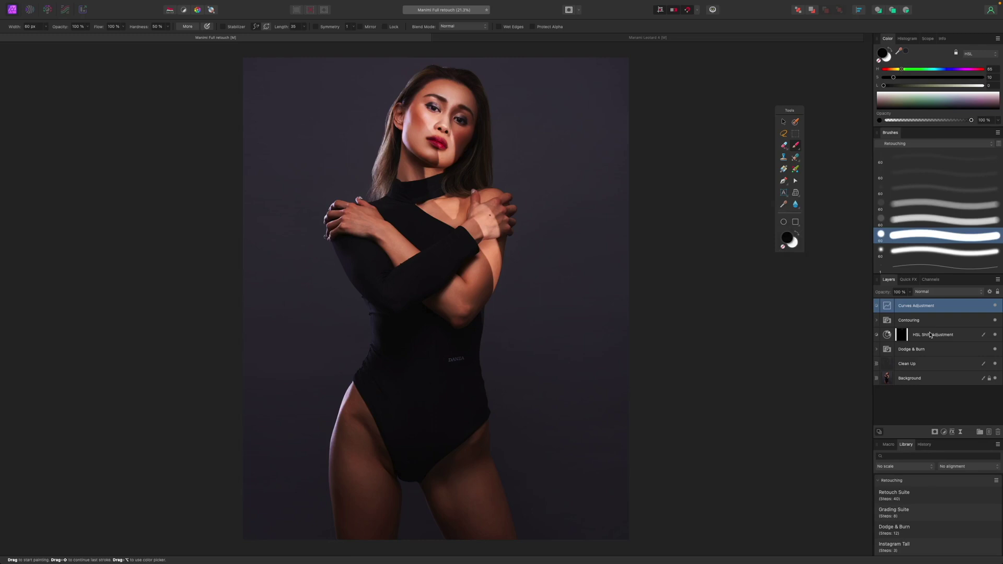
# - Add a Recolor adjustment on top with a teal hue of 187.6° and lightness of -56%, and check its before/after effect
pyautogui.click(944, 432)
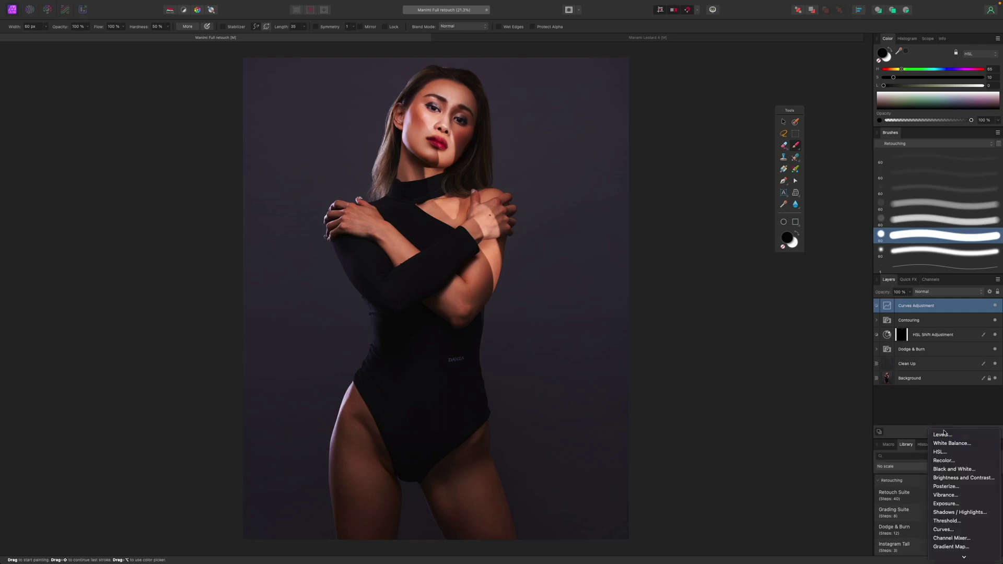
pyautogui.click(956, 461)
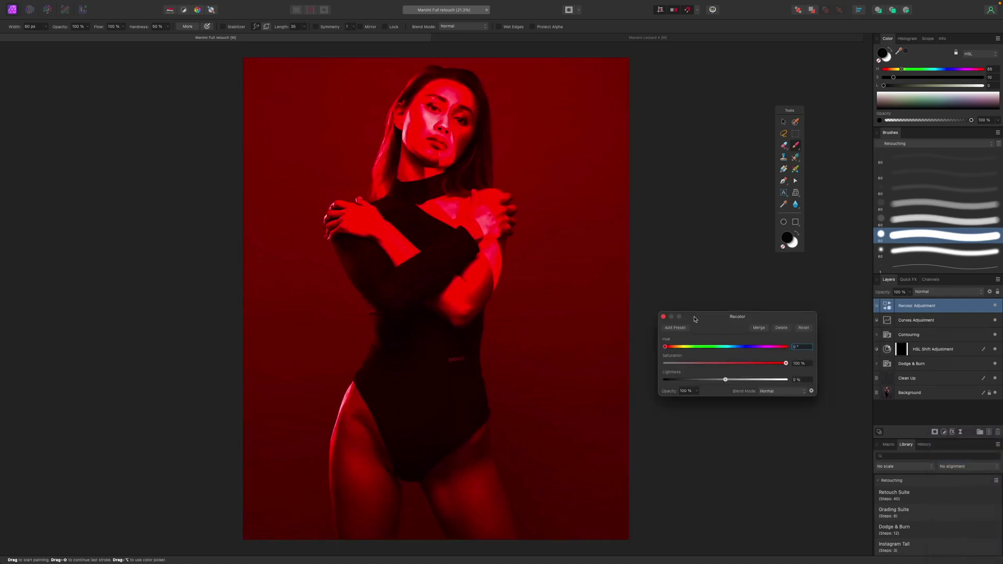
pyautogui.moveTo(703, 321)
pyautogui.mouseDown()
pyautogui.moveTo(724, 321)
pyautogui.moveTo(679, 267)
pyautogui.moveTo(713, 315)
pyautogui.mouseUp()
pyautogui.moveTo(669, 350); pyautogui.dragTo(750, 358)
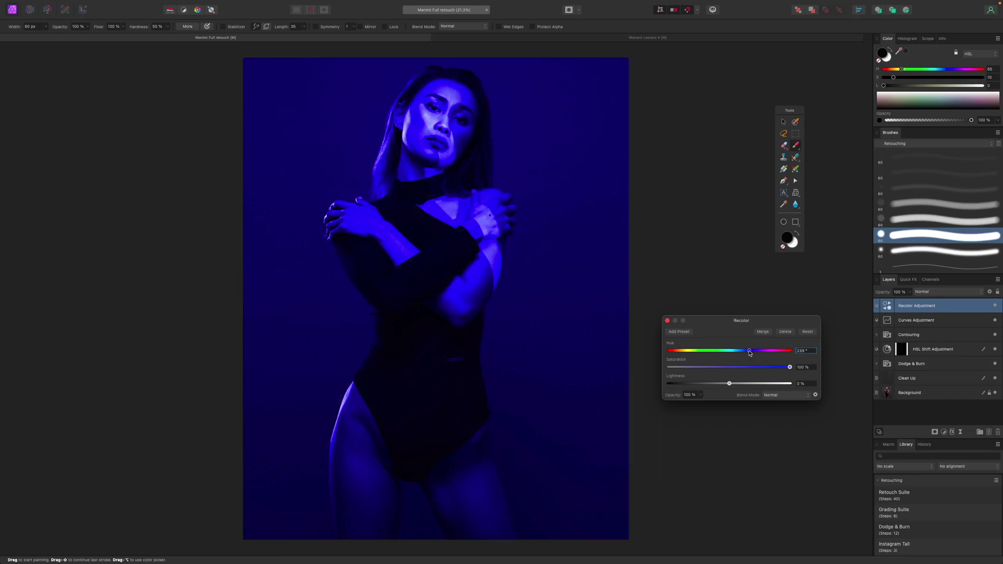
pyautogui.moveTo(750, 356); pyautogui.dragTo(732, 353)
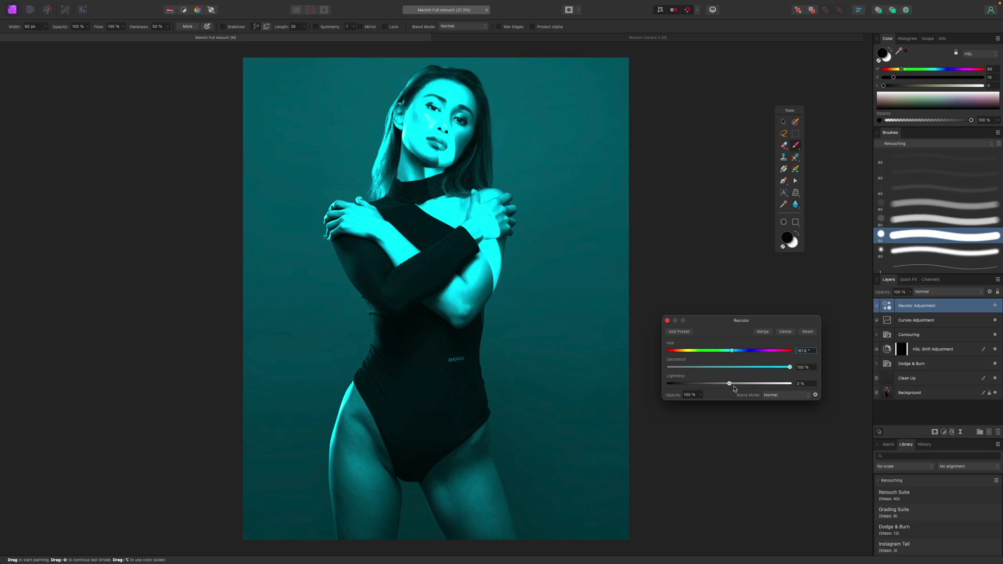
pyautogui.moveTo(730, 385); pyautogui.dragTo(696, 386)
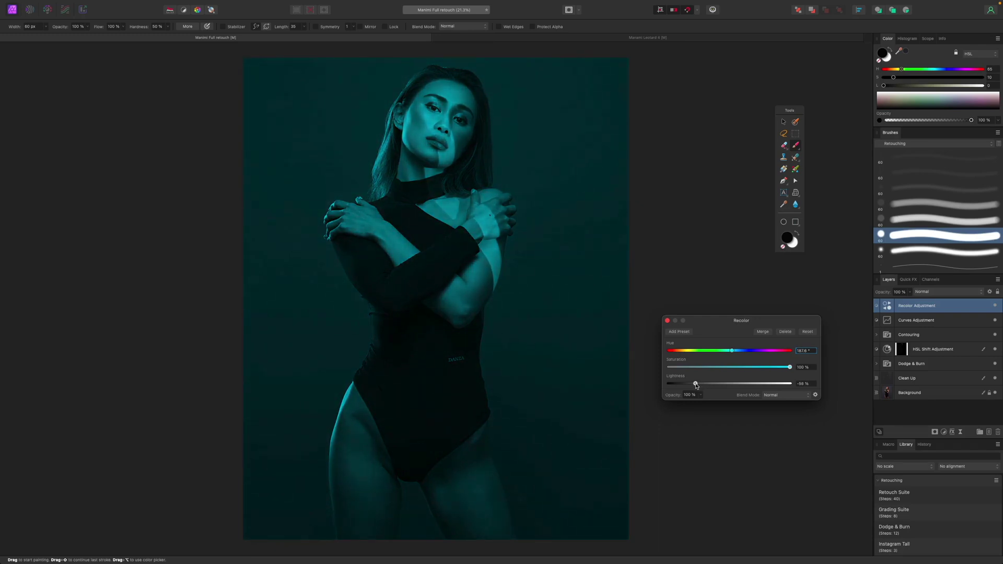
pyautogui.click(995, 307)
# - Strengthen the contrast of the Curves adjustment by raising its upper midtone point into a steeper S-curve
pyautogui.doubleClick(937, 324)
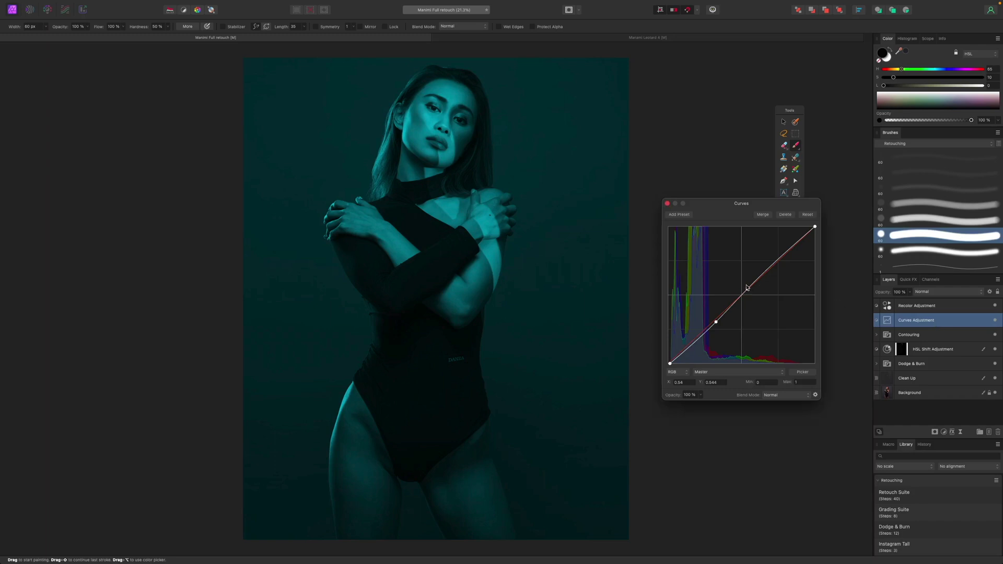
pyautogui.moveTo(747, 290); pyautogui.dragTo(743, 282)
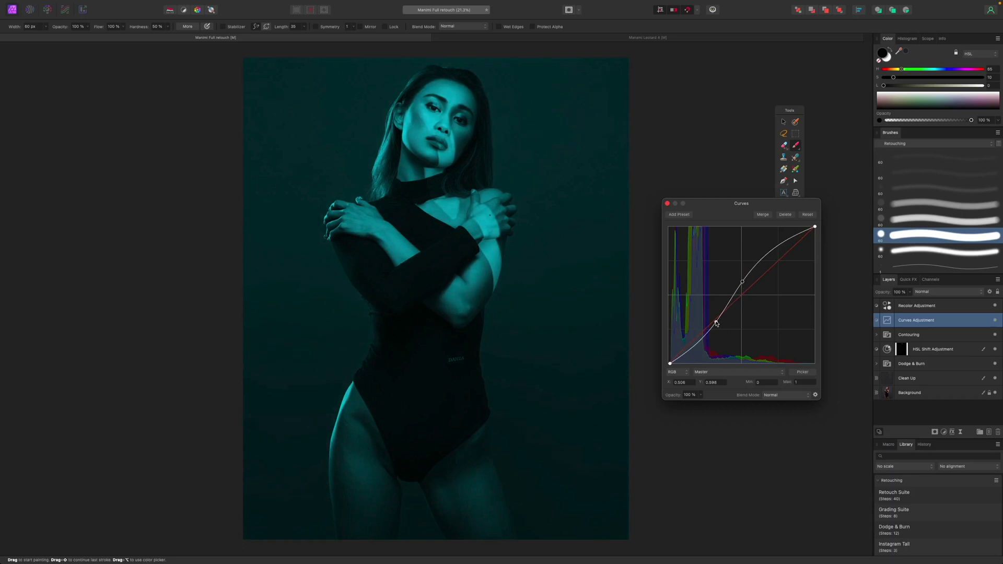
pyautogui.moveTo(717, 324); pyautogui.dragTo(716, 324)
pyautogui.moveTo(744, 282); pyautogui.dragTo(745, 286)
pyautogui.click(668, 204)
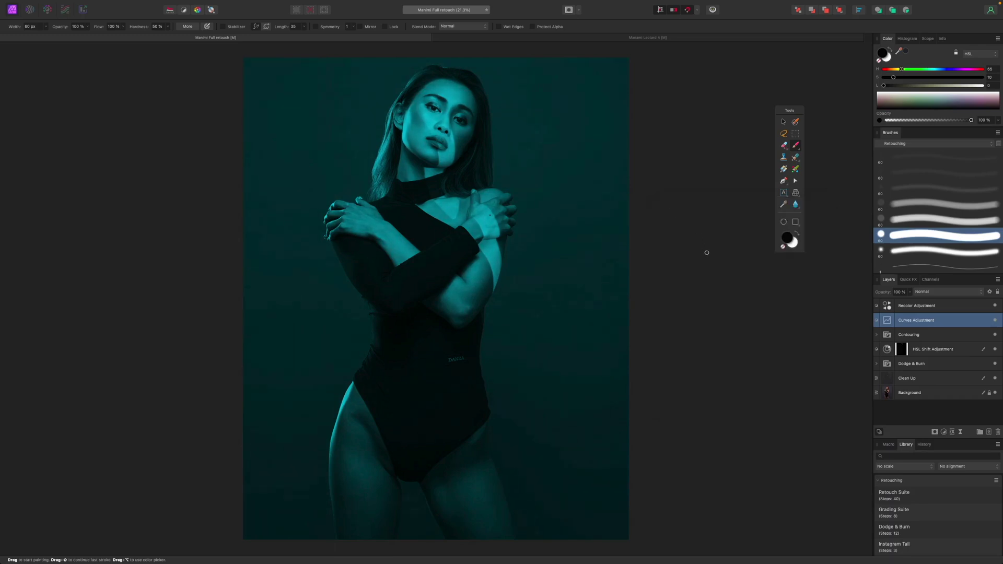
# - Set the Recolor adjustment's saturation to 49% and its lightness to about -39%
pyautogui.click(915, 308)
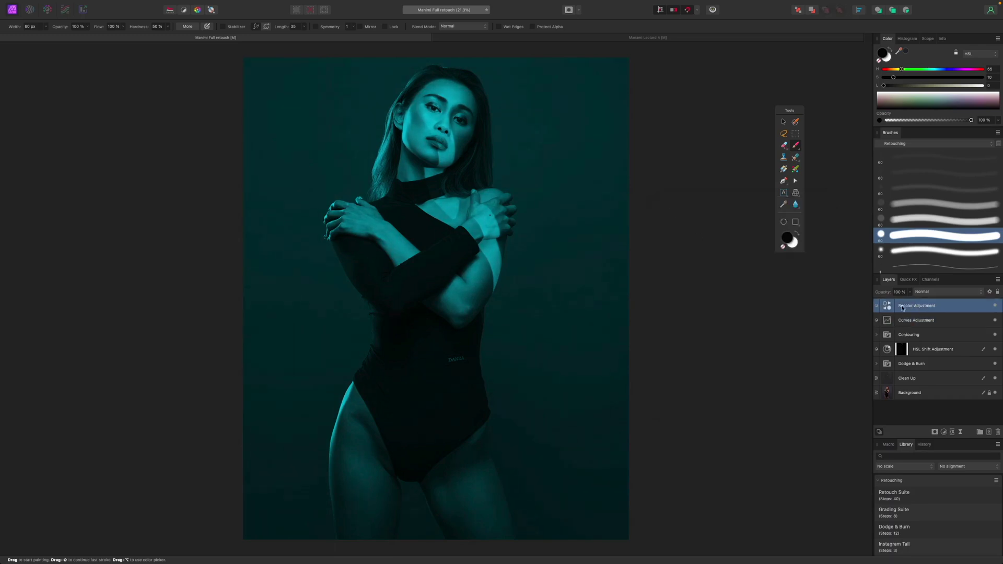
pyautogui.doubleClick(889, 306)
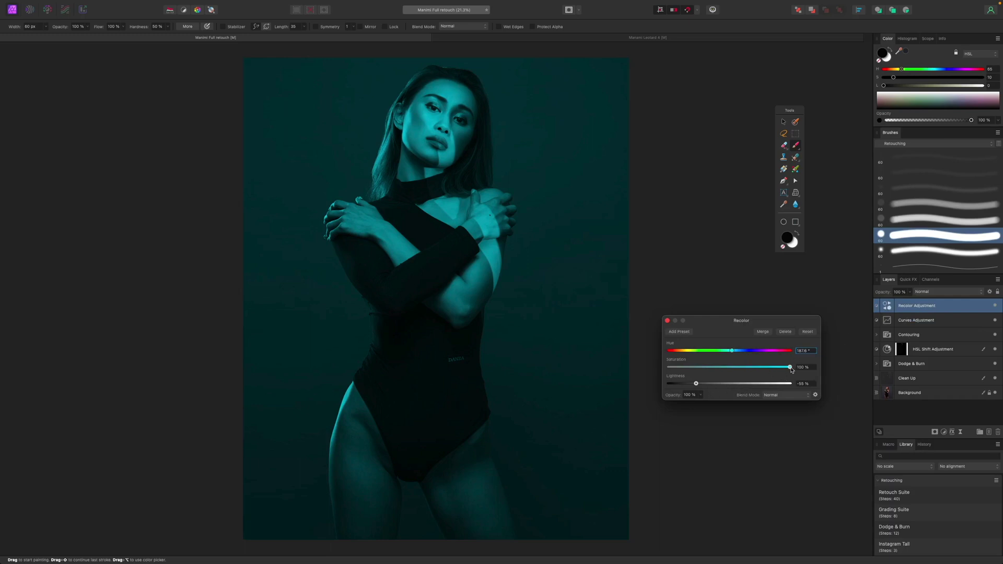
pyautogui.moveTo(769, 368); pyautogui.dragTo(733, 370)
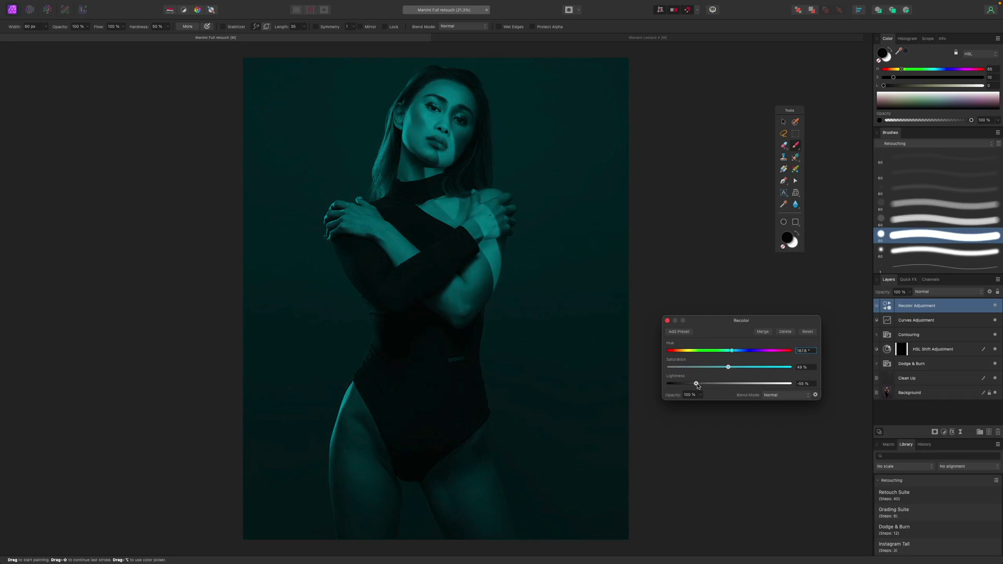
pyautogui.moveTo(701, 386); pyautogui.dragTo(705, 386)
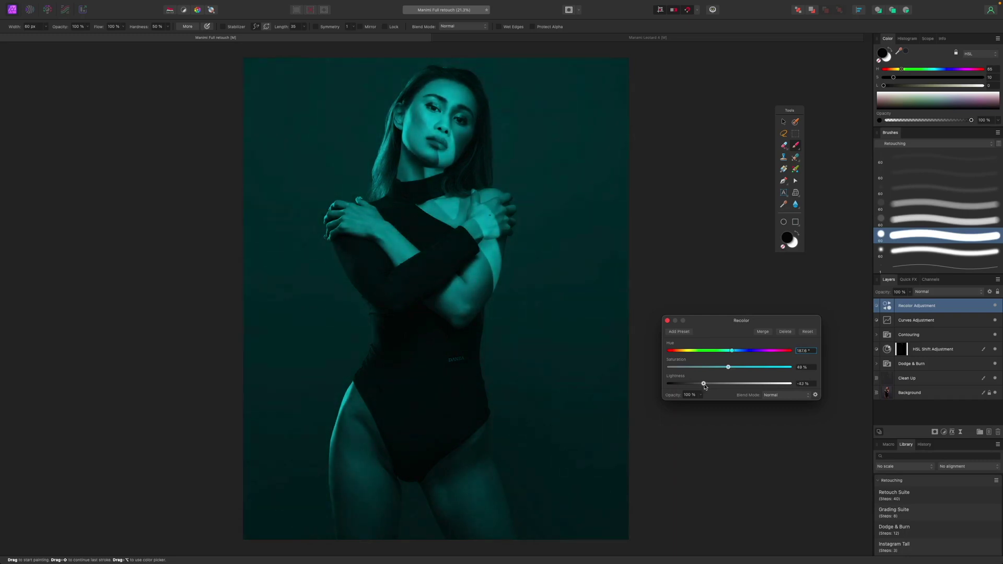
# - Fine-tune the Curves adjustment by nudging its upper midtone point slightly lower
pyautogui.doubleClick(888, 321)
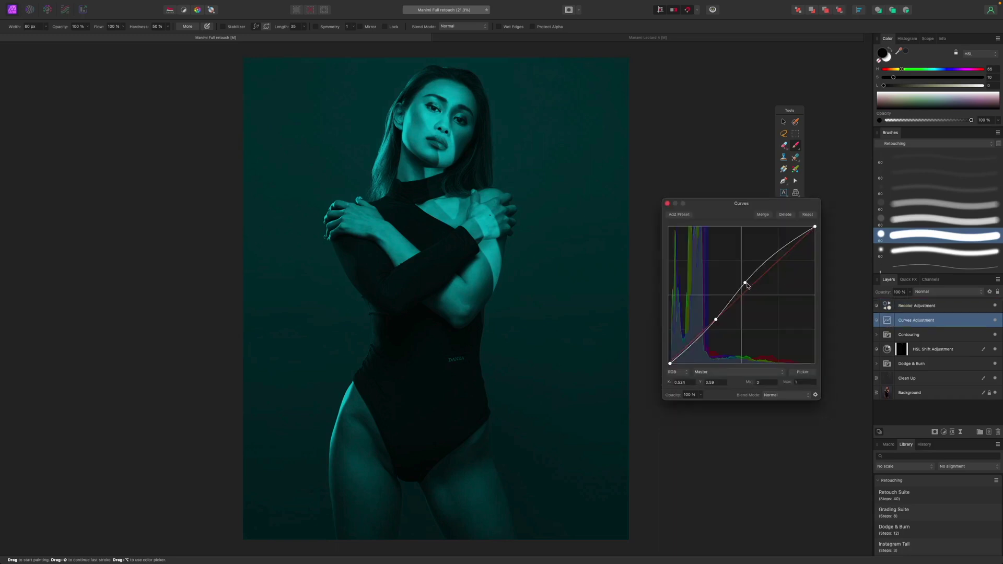
pyautogui.moveTo(745, 284); pyautogui.dragTo(746, 286)
pyautogui.click(716, 320)
pyautogui.click(667, 203)
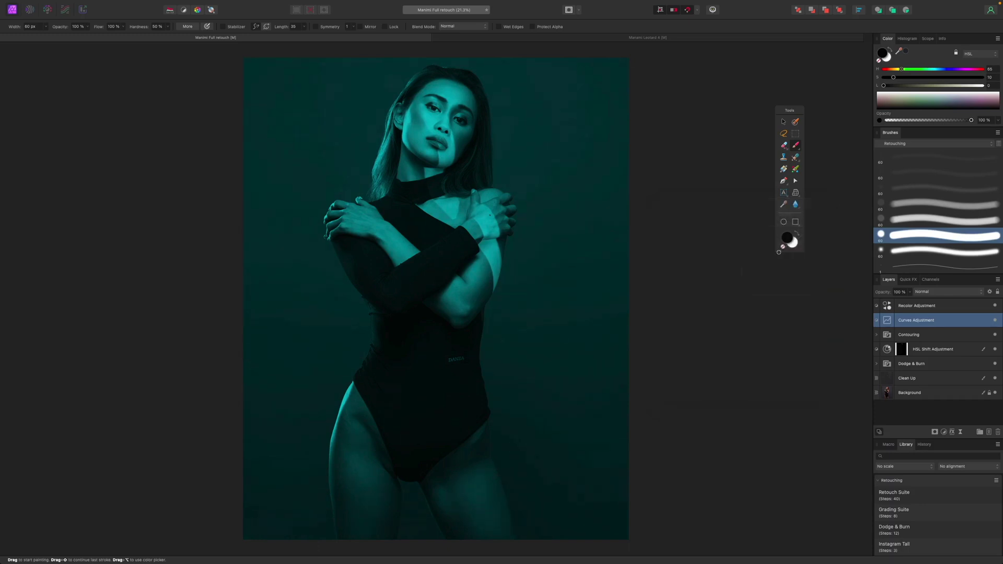
# - Try scribbling black on the Recolor adjustment's mask across the face, chest and crossed arms
pyautogui.click(920, 309)
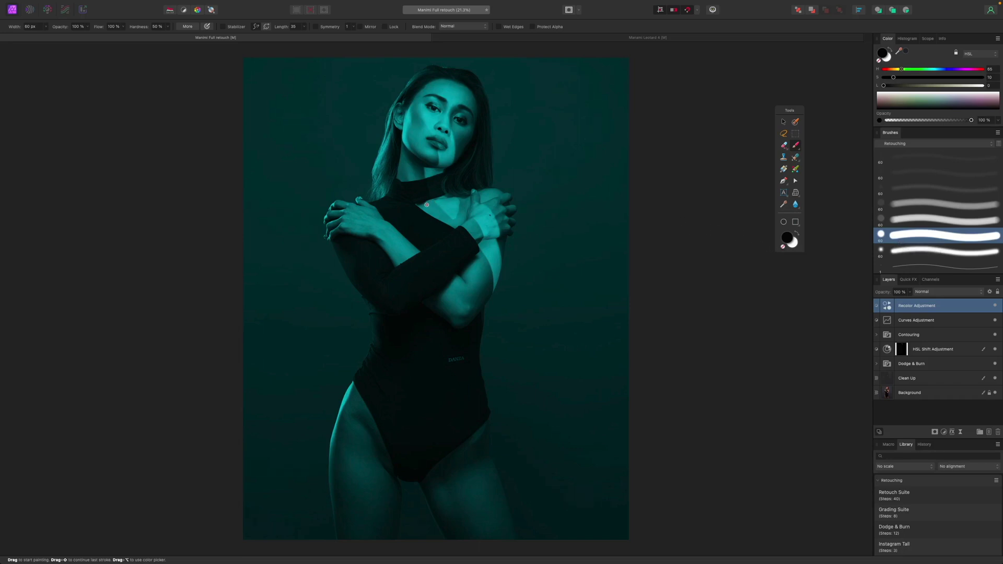
pyautogui.moveTo(422, 217)
pyautogui.mouseDown()
pyautogui.moveTo(424, 258)
pyautogui.moveTo(555, 235)
pyautogui.moveTo(452, 191)
pyautogui.moveTo(425, 158)
pyautogui.moveTo(474, 103)
pyautogui.moveTo(426, 116)
pyautogui.mouseUp()
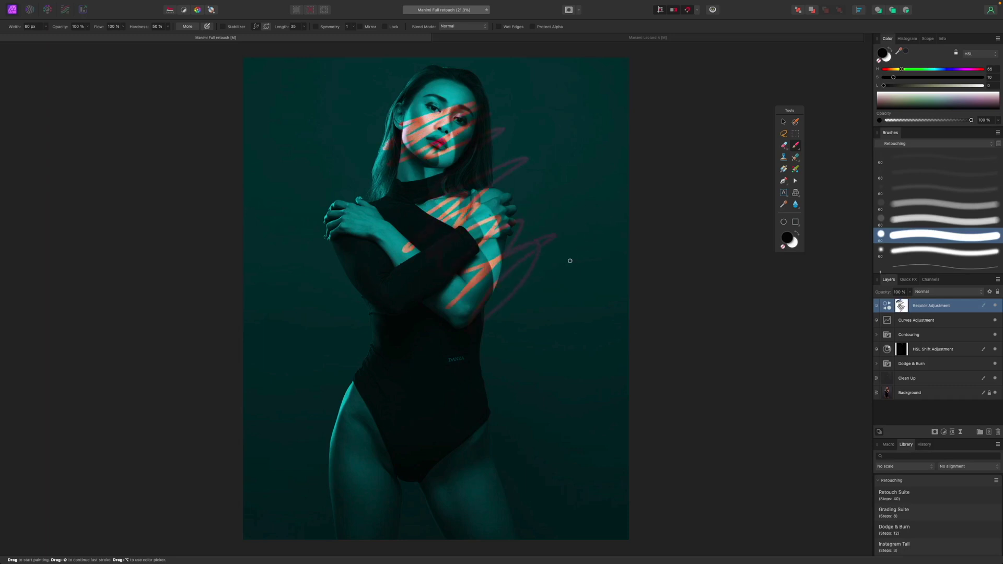
pyautogui.press('super+plus')
pyautogui.press('super+plus')
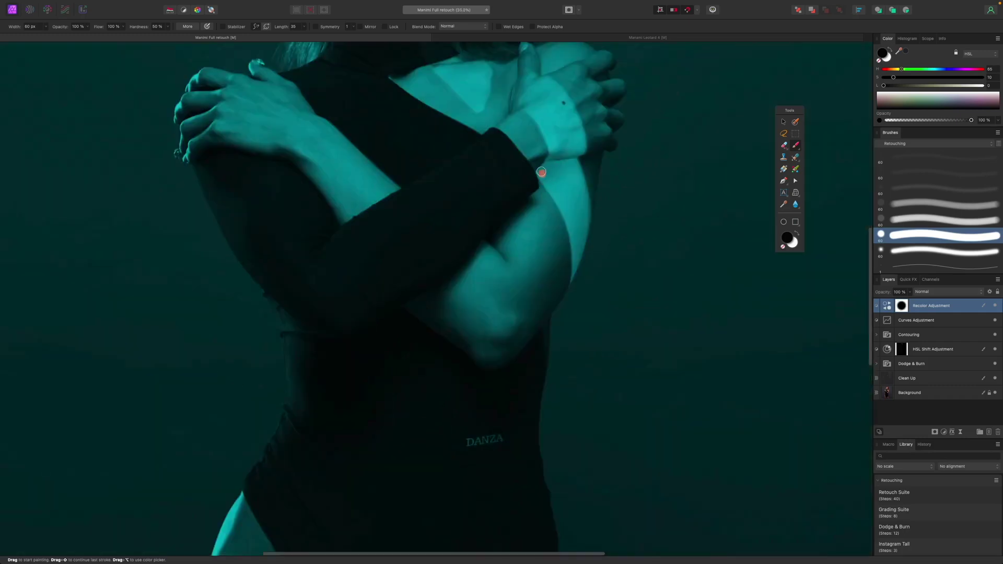
pyautogui.moveTo(541, 172); pyautogui.dragTo(481, 354)
pyautogui.moveTo(388, 68); pyautogui.dragTo(395, 143)
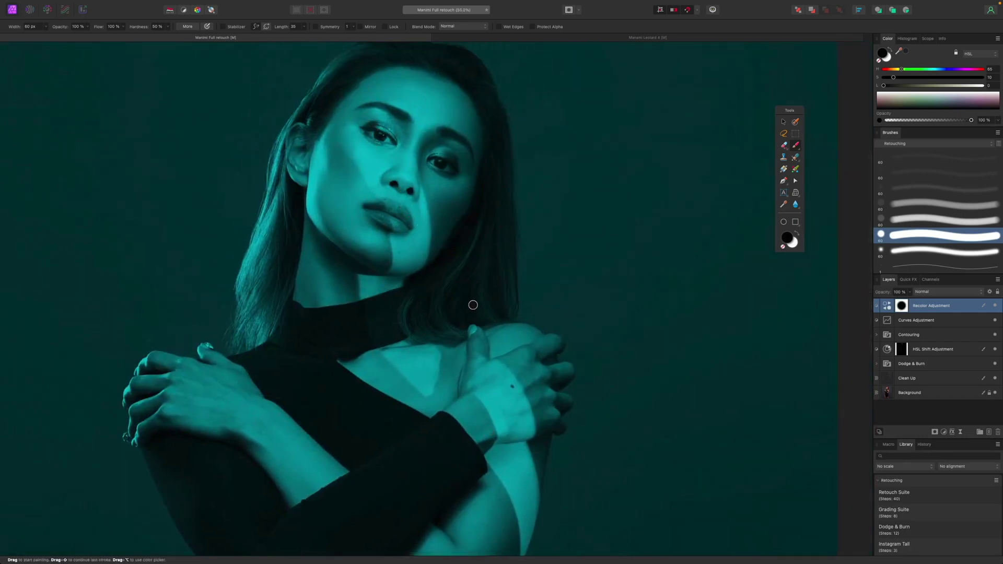
pyautogui.press('super+0')
pyautogui.press('super+plus')
# - Paint black on the Recolor adjustment's mask over the brightly lit strip of the upper arm to reveal its natural skin color
pyautogui.press('super+plus')
pyautogui.moveTo(517, 277); pyautogui.dragTo(356, 258)
pyautogui.press('super+0')
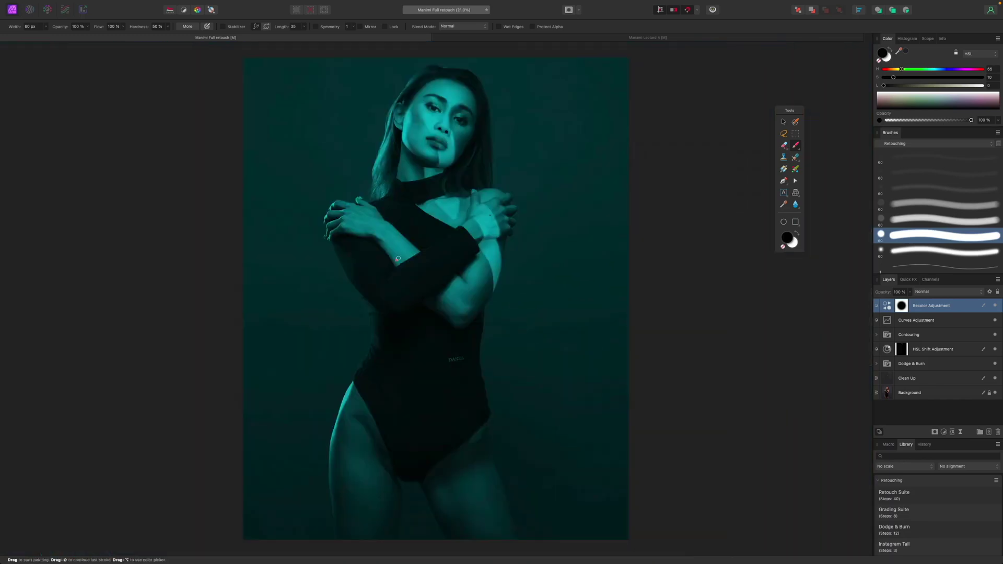
pyautogui.press('super+plus')
pyautogui.press('super+plus')
pyautogui.press('super+plus')
pyautogui.moveTo(536, 244); pyautogui.dragTo(295, 335)
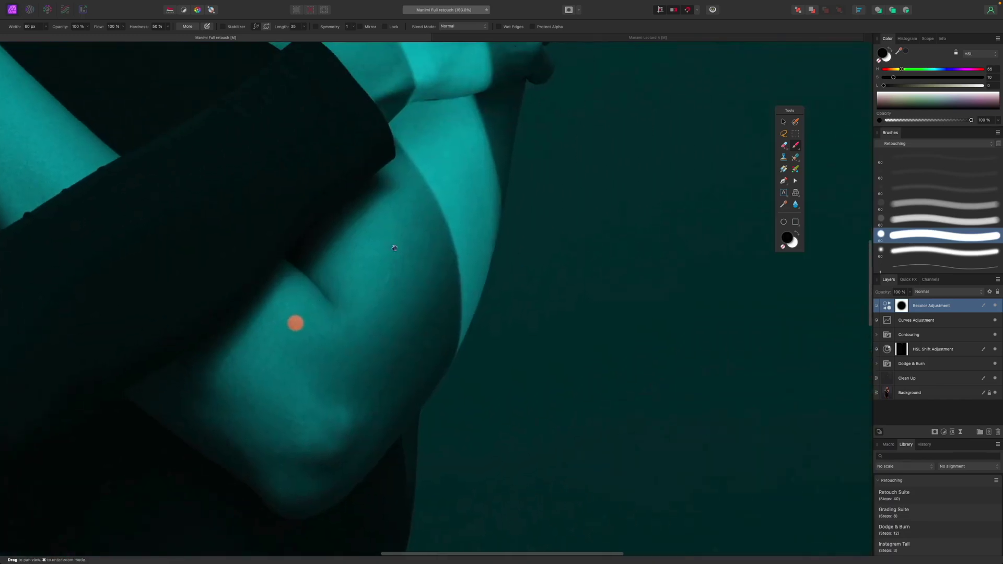
pyautogui.moveTo(499, 196); pyautogui.dragTo(473, 278)
pyautogui.press('[')
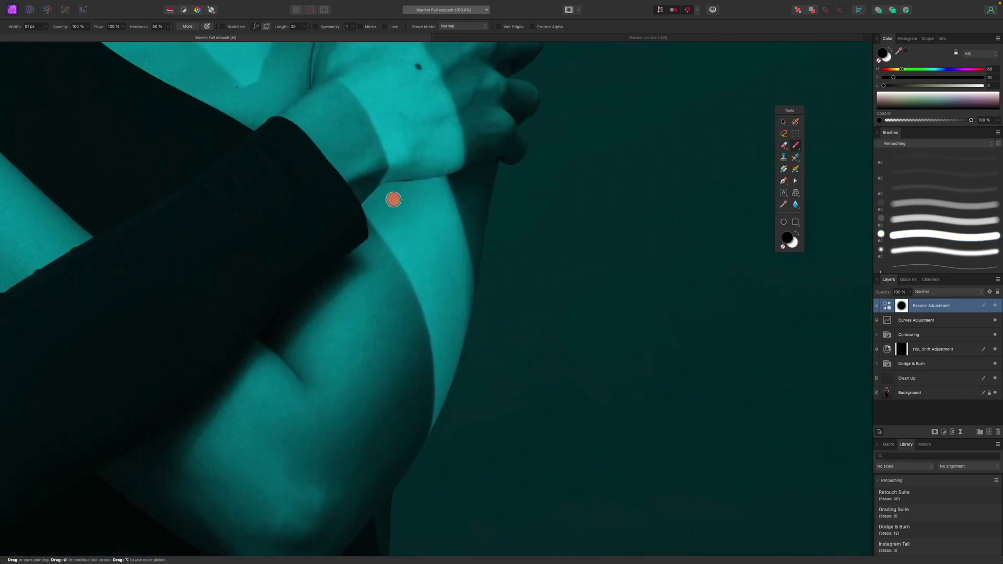
pyautogui.moveTo(391, 194)
pyautogui.mouseDown()
pyautogui.moveTo(396, 173)
pyautogui.moveTo(368, 206)
pyautogui.moveTo(390, 218)
pyautogui.moveTo(435, 286)
pyautogui.moveTo(421, 202)
pyautogui.moveTo(408, 218)
pyautogui.moveTo(413, 256)
pyautogui.moveTo(431, 272)
pyautogui.moveTo(421, 258)
pyautogui.moveTo(429, 298)
pyautogui.moveTo(421, 355)
pyautogui.moveTo(441, 257)
pyautogui.moveTo(430, 203)
pyautogui.moveTo(423, 265)
pyautogui.moveTo(418, 215)
pyautogui.moveTo(445, 246)
pyautogui.moveTo(433, 237)
pyautogui.mouseUp()
pyautogui.press(']')
pyautogui.press(']')
pyautogui.press(']')
pyautogui.press(']')
pyautogui.press(']')
pyautogui.press('space')
pyautogui.moveTo(443, 295)
pyautogui.mouseDown()
pyautogui.moveTo(423, 207)
pyautogui.moveTo(407, 188)
pyautogui.moveTo(428, 218)
pyautogui.moveTo(405, 180)
pyautogui.moveTo(389, 201)
pyautogui.moveTo(410, 235)
pyautogui.mouseUp()
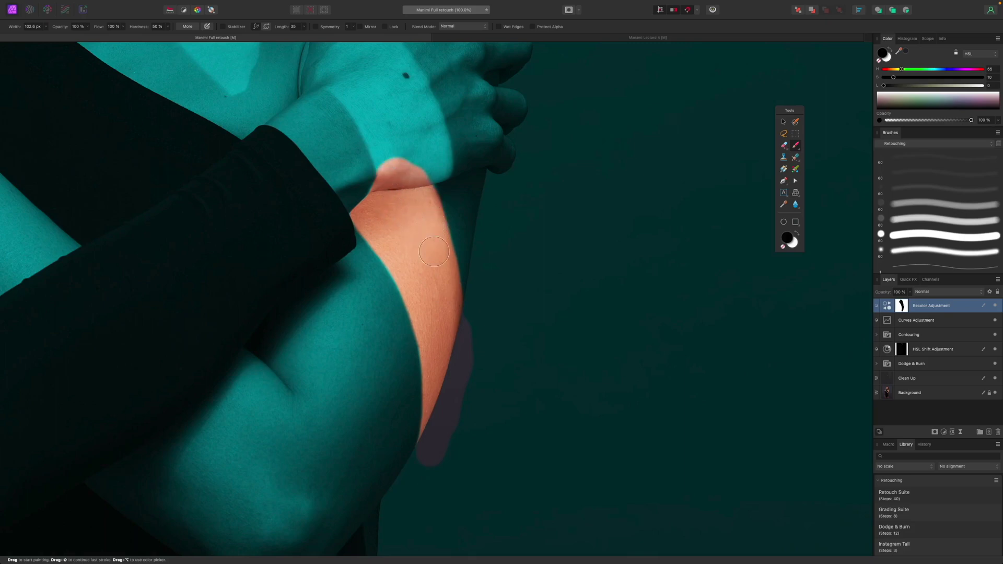
# - Paint white on the Recolor mask over the background spill beside the upper arm to restore the teal there
pyautogui.press('x')
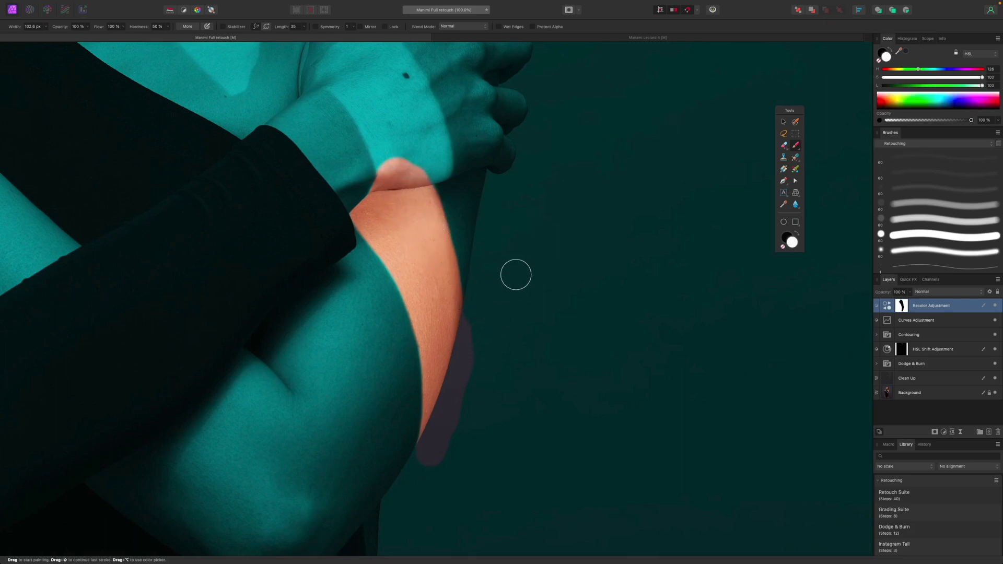
pyautogui.moveTo(477, 349)
pyautogui.mouseDown()
pyautogui.moveTo(480, 314)
pyautogui.moveTo(460, 400)
pyautogui.moveTo(432, 461)
pyautogui.moveTo(453, 388)
pyautogui.moveTo(442, 409)
pyautogui.mouseUp()
pyautogui.press('[')
pyautogui.press('[')
pyautogui.press('[')
pyautogui.press('[')
pyautogui.press('[')
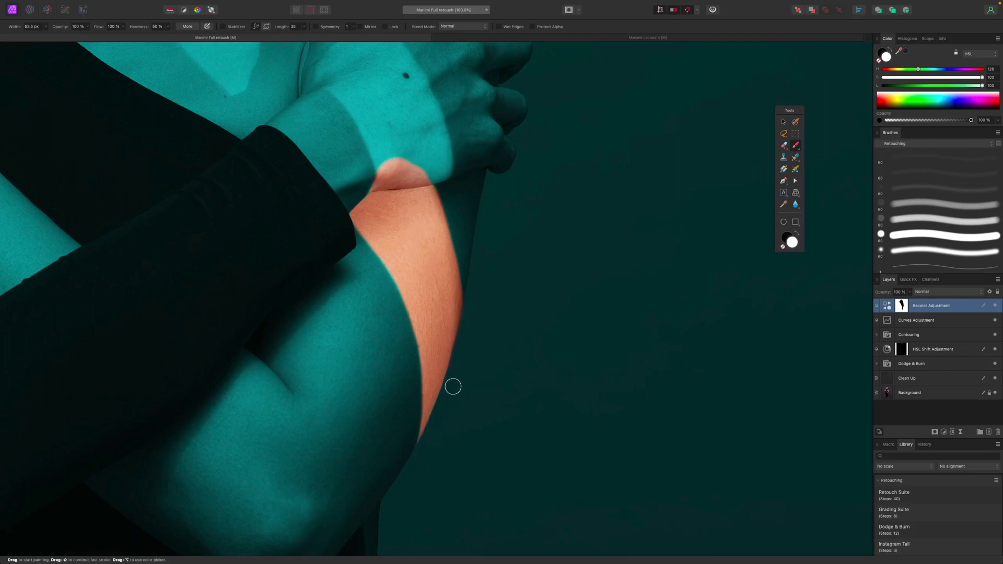
# - Refine the arm strip's edge with a small black brush and mask the teal out of the lit patch on the hand
pyautogui.press('[')
pyautogui.press('x')
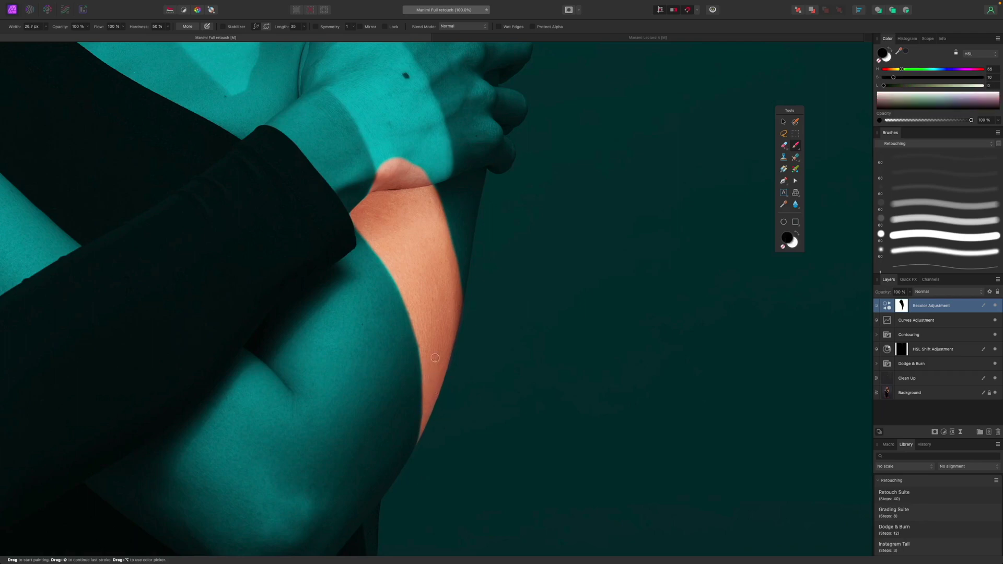
pyautogui.moveTo(413, 217); pyautogui.dragTo(433, 429)
pyautogui.press(']')
pyautogui.press(']')
pyautogui.press(']')
pyautogui.press(']')
pyautogui.press(']')
pyautogui.press(']')
pyautogui.press(']')
pyautogui.press(']')
pyautogui.press(']')
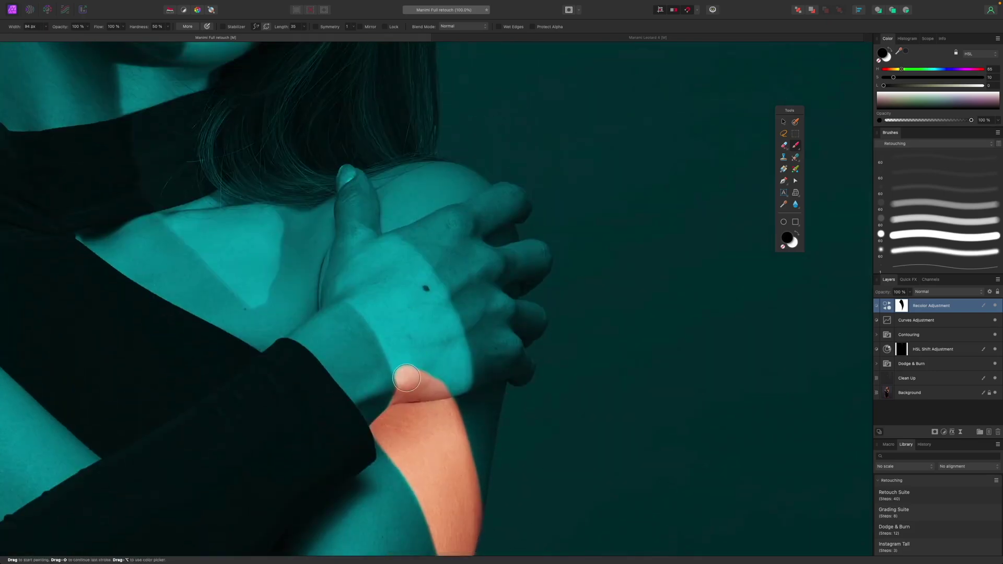
pyautogui.moveTo(406, 378)
pyautogui.mouseDown()
pyautogui.moveTo(348, 282)
pyautogui.moveTo(389, 244)
pyautogui.moveTo(375, 254)
pyautogui.moveTo(399, 254)
pyautogui.moveTo(394, 248)
pyautogui.moveTo(443, 316)
pyautogui.moveTo(456, 378)
pyautogui.moveTo(397, 316)
pyautogui.moveTo(378, 282)
pyautogui.moveTo(391, 267)
pyautogui.moveTo(422, 312)
pyautogui.moveTo(415, 330)
pyautogui.moveTo(426, 359)
pyautogui.moveTo(385, 304)
pyautogui.moveTo(399, 333)
pyautogui.moveTo(432, 341)
pyautogui.moveTo(437, 310)
pyautogui.moveTo(459, 377)
pyautogui.mouseUp()
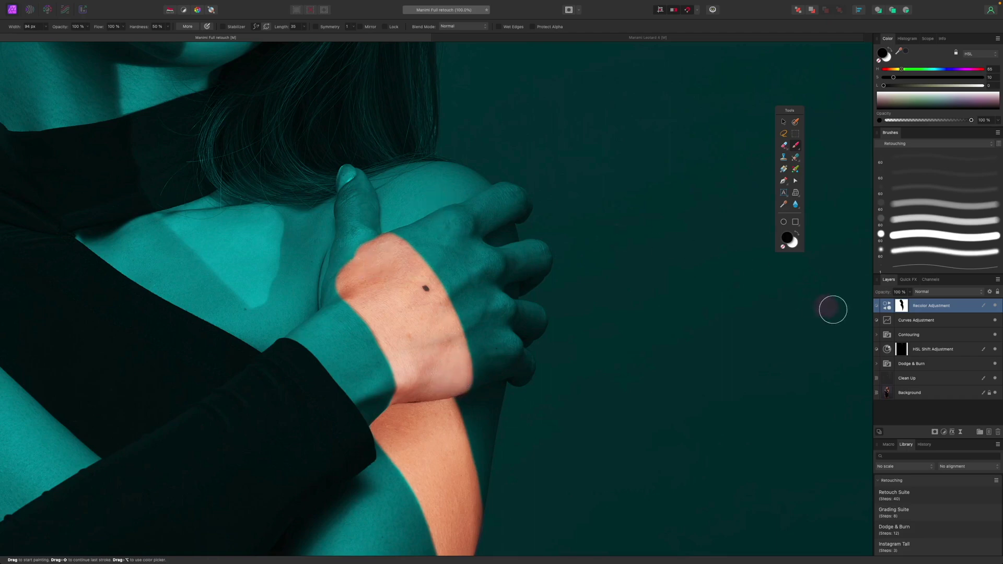
# - Compare the image without the Recolor adjustment, and fade the mask softly at the thumb's base with a 0% hardness black brush
pyautogui.click(995, 306)
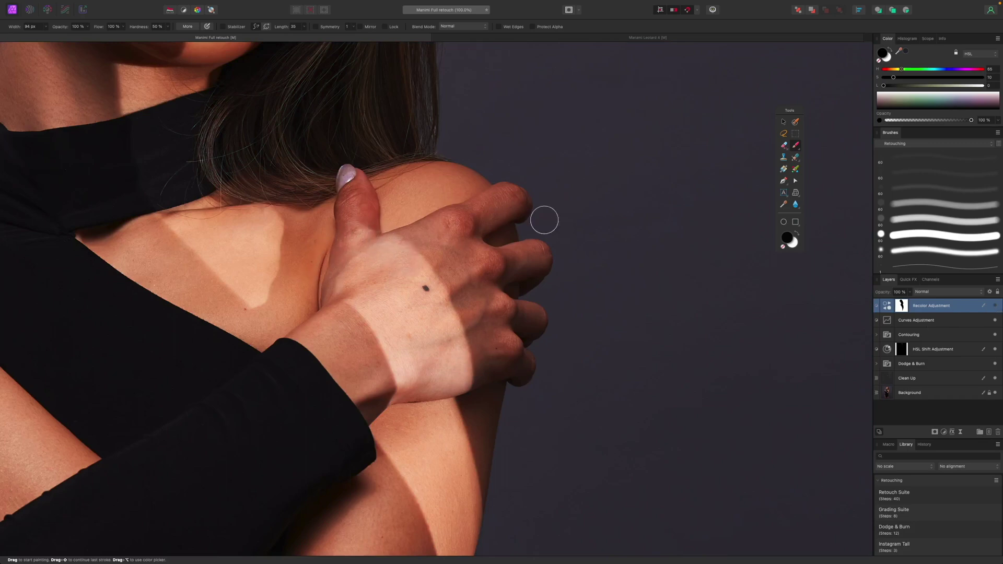
pyautogui.click(995, 307)
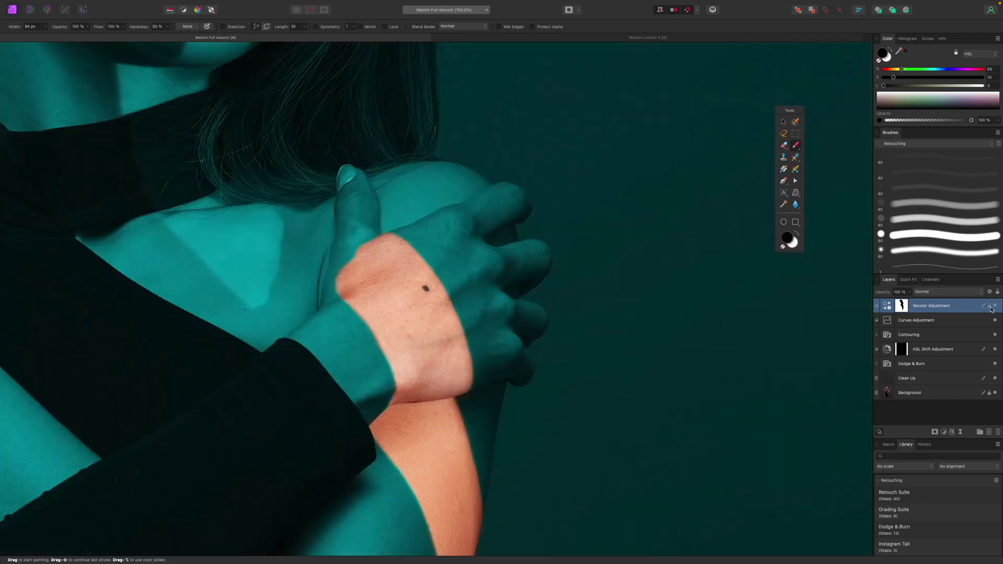
pyautogui.click(944, 190)
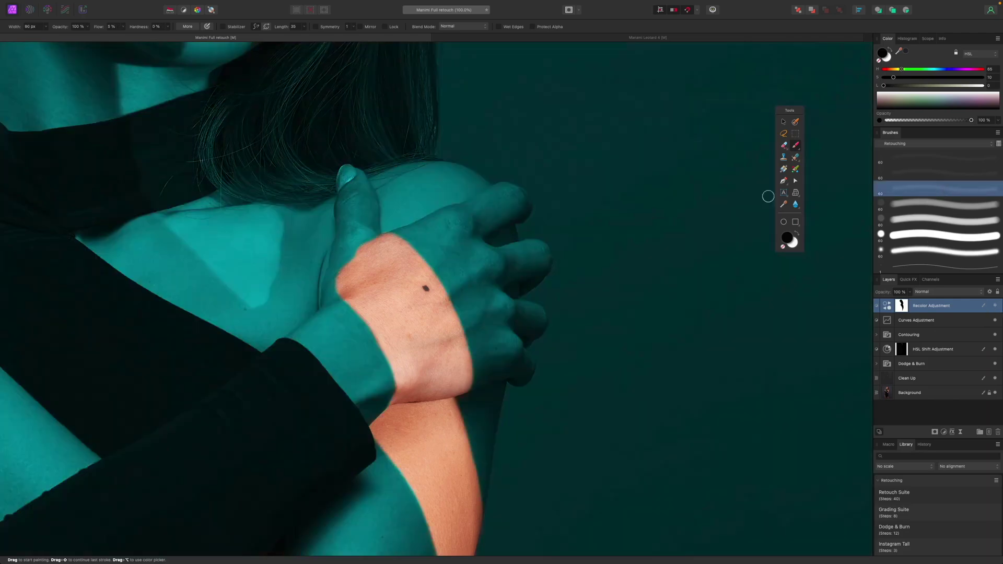
pyautogui.press(']')
pyautogui.press(']')
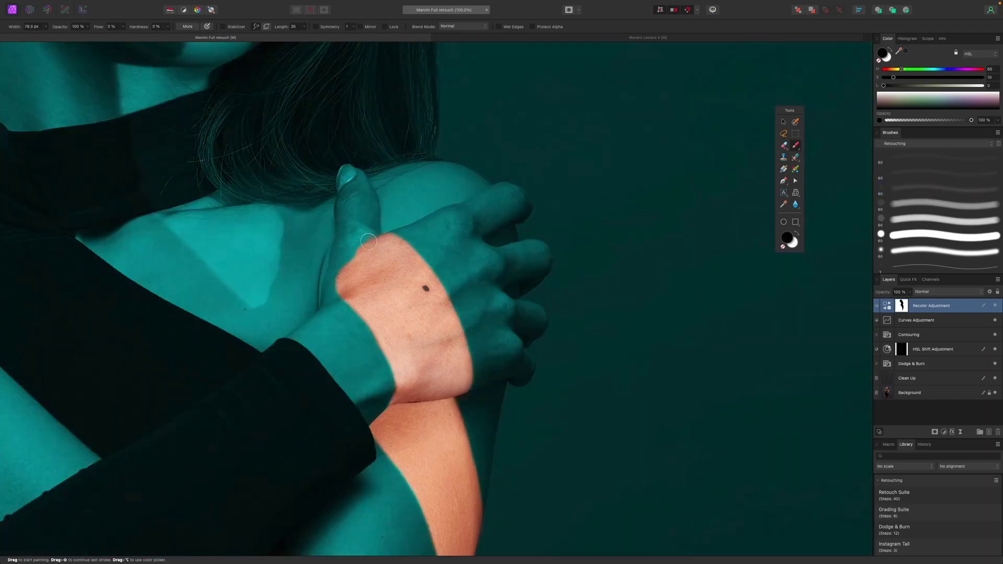
pyautogui.moveTo(345, 262)
pyautogui.mouseDown()
pyautogui.moveTo(353, 247)
pyautogui.moveTo(340, 268)
pyautogui.moveTo(346, 254)
pyautogui.mouseUp()
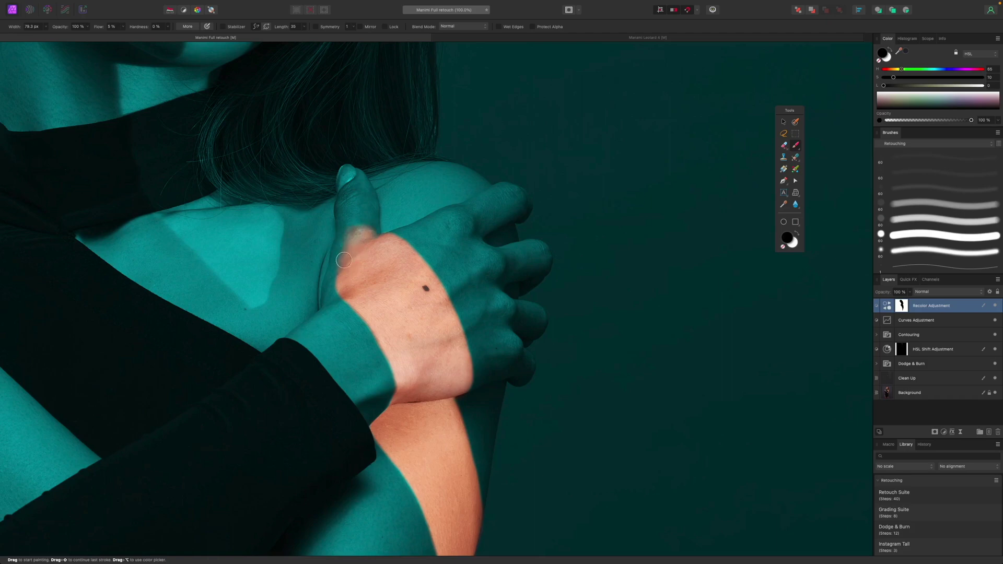
pyautogui.press(']')
pyautogui.press(']')
pyautogui.moveTo(344, 260)
pyautogui.mouseDown()
pyautogui.moveTo(361, 231)
pyautogui.moveTo(351, 226)
pyautogui.moveTo(364, 232)
pyautogui.moveTo(342, 227)
pyautogui.mouseUp()
# - Extend the soft fade beside the thumb in the isolated Recolor mask view, and compare the adjustment on and off
pyautogui.keyDown('alt'); pyautogui.click(901, 307); pyautogui.keyUp('alt')
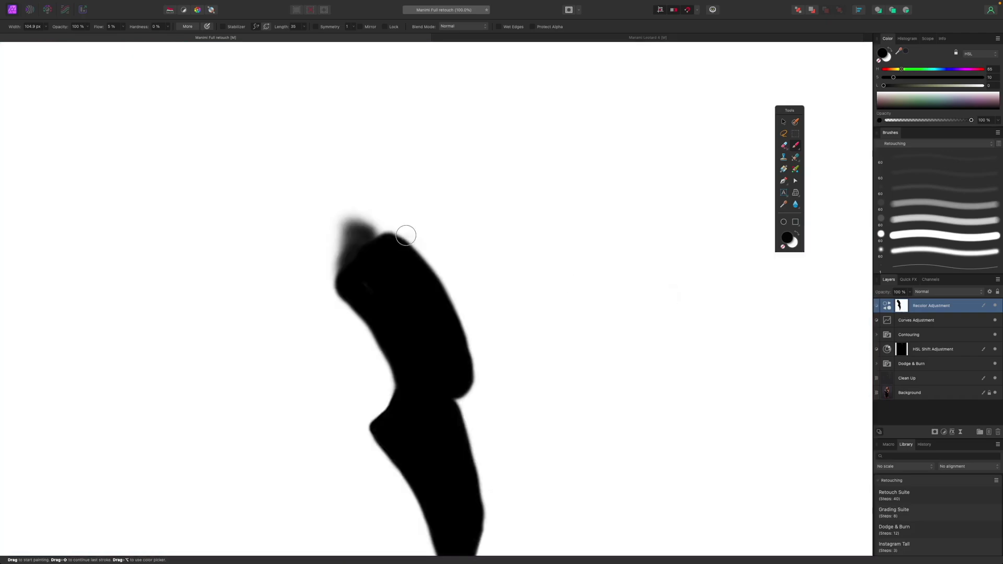
pyautogui.moveTo(377, 241)
pyautogui.mouseDown()
pyautogui.moveTo(367, 234)
pyautogui.moveTo(345, 276)
pyautogui.moveTo(345, 250)
pyautogui.moveTo(338, 260)
pyautogui.moveTo(352, 221)
pyautogui.mouseUp()
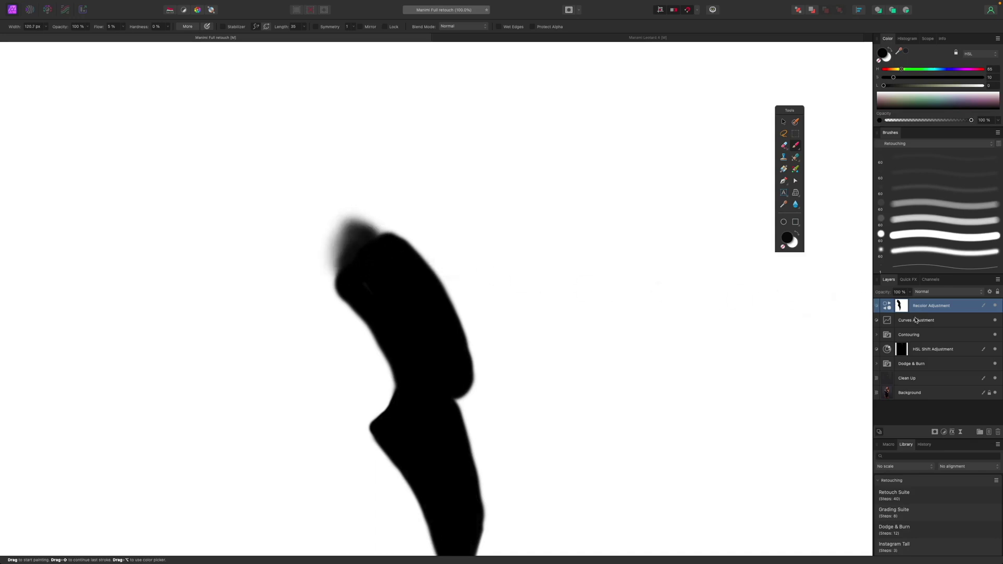
pyautogui.click(917, 320)
pyautogui.click(941, 306)
pyautogui.click(997, 307)
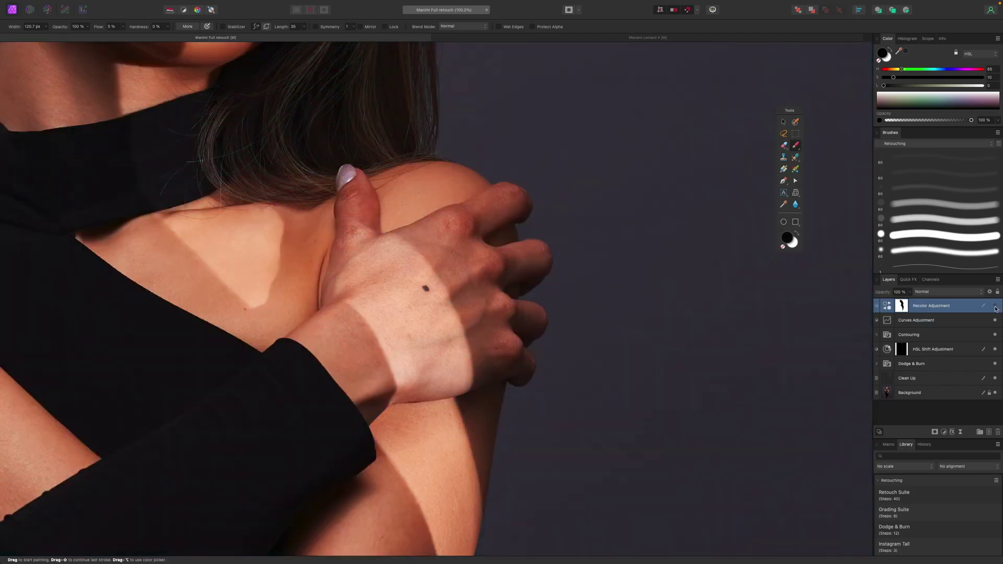
pyautogui.click(997, 307)
# - Mask the teal out of the lit patch on the chest and up across the collar with a harder black brush
pyautogui.moveTo(258, 164); pyautogui.dragTo(483, 347)
pyautogui.press('super+minus')
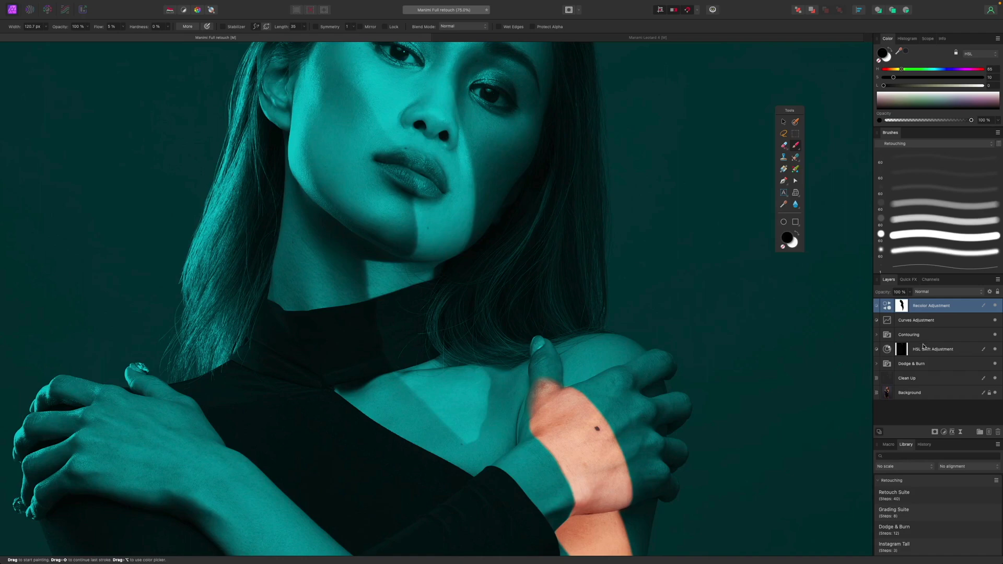
pyautogui.click(938, 235)
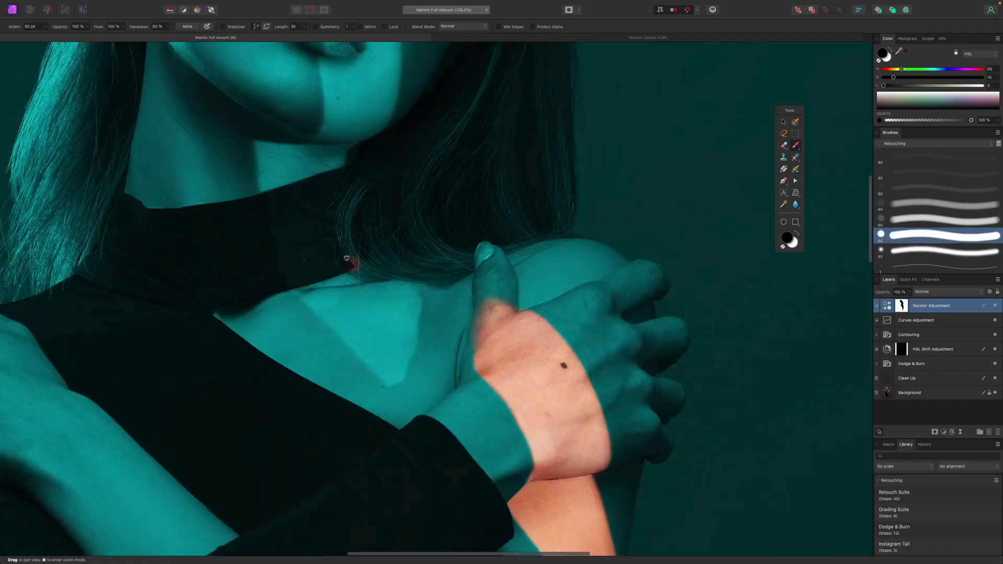
pyautogui.press(']')
pyautogui.press(']')
pyautogui.press(']')
pyautogui.press(']')
pyautogui.moveTo(280, 190)
pyautogui.mouseDown()
pyautogui.moveTo(305, 282)
pyautogui.moveTo(383, 364)
pyautogui.moveTo(384, 283)
pyautogui.moveTo(304, 222)
pyautogui.moveTo(277, 173)
pyautogui.mouseUp()
# - Reveal the lit skin on the neck just below the jaw with a smaller black brush on the Recolor mask
pyautogui.press('super+plus')
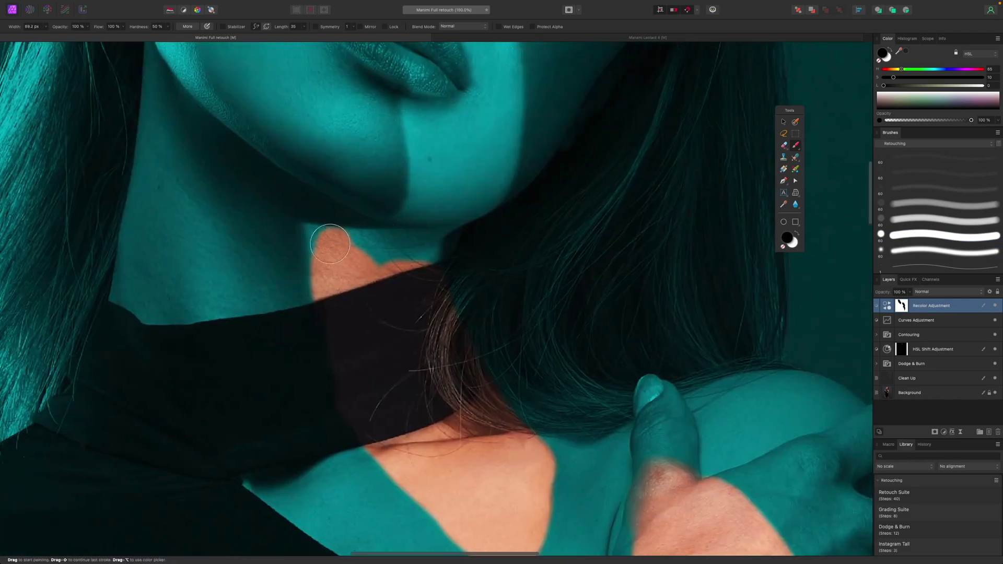
pyautogui.press('[')
pyautogui.press('[')
pyautogui.press('[')
pyautogui.press('[')
pyautogui.press('[')
pyautogui.press('[')
pyautogui.press('[')
pyautogui.press('[')
pyautogui.moveTo(322, 244)
pyautogui.mouseDown()
pyautogui.moveTo(309, 227)
pyautogui.moveTo(407, 264)
pyautogui.moveTo(457, 225)
pyautogui.moveTo(429, 235)
pyautogui.moveTo(465, 223)
pyautogui.moveTo(387, 218)
pyautogui.moveTo(415, 216)
pyautogui.mouseUp()
# - Soften the side edge of the revealed neck patch on the Recolor mask with the soft black brush
pyautogui.press(']')
pyautogui.press(']')
pyautogui.press(']')
pyautogui.press(']')
pyautogui.press('[')
pyautogui.press('[')
pyautogui.press('[')
pyautogui.press(']')
pyautogui.press(']')
pyautogui.press(']')
pyautogui.press(']')
pyautogui.press(']')
pyautogui.scroll(3, 415, 217)
pyautogui.click(938, 189)
pyautogui.moveTo(320, 351); pyautogui.dragTo(316, 295)
# - Mask the teal out of the lit area along the jaw, chin and lit half of the lips
pyautogui.press('[')
pyautogui.press('[')
pyautogui.press('[')
pyautogui.press('[')
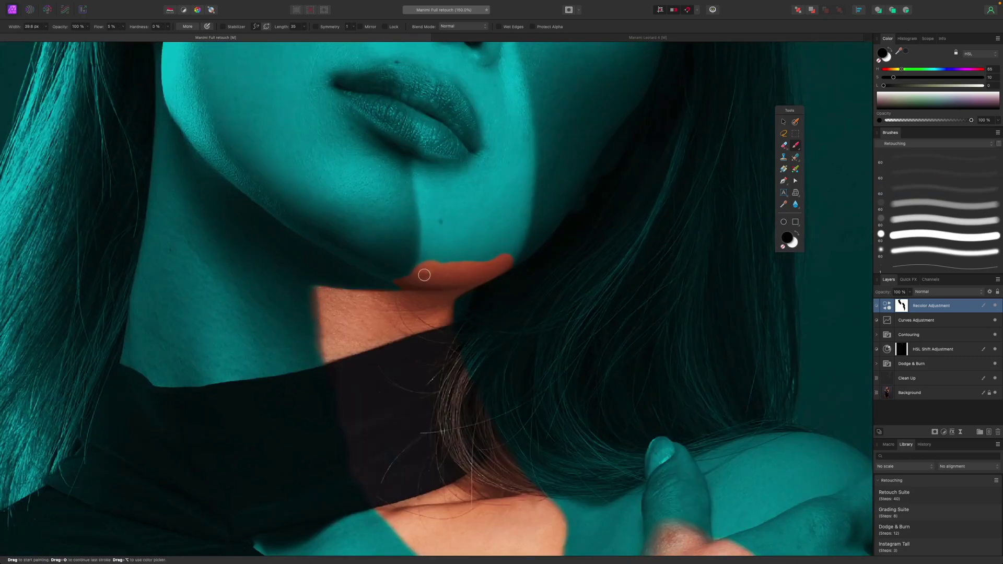
pyautogui.click(945, 234)
pyautogui.moveTo(438, 264); pyautogui.dragTo(437, 194)
pyautogui.moveTo(426, 239)
pyautogui.mouseDown()
pyautogui.moveTo(488, 349)
pyautogui.moveTo(462, 193)
pyautogui.mouseUp()
# - Reveal the lit skin around the nose and inner cheek with a larger black brush on the Recolor mask
pyautogui.scroll(3, 489, 334)
pyautogui.press(']')
pyautogui.press(']')
pyautogui.scroll(4, 462, 209)
pyautogui.moveTo(458, 261)
pyautogui.mouseDown()
pyautogui.moveTo(374, 301)
pyautogui.moveTo(451, 275)
pyautogui.mouseUp()
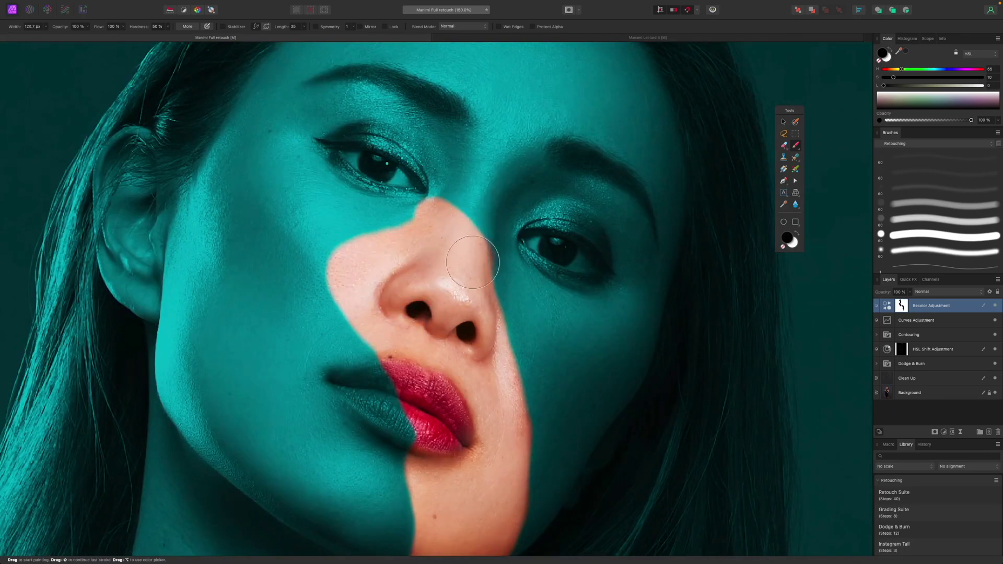
# - Extend the revealed patch across the cheek to the outer corner of the eye, and undo the last stray brush stroke
pyautogui.scroll(2, 451, 272)
pyautogui.press(']')
pyautogui.press(']')
pyautogui.moveTo(381, 335)
pyautogui.mouseDown()
pyautogui.moveTo(329, 296)
pyautogui.moveTo(410, 276)
pyautogui.mouseUp()
pyautogui.press('super+z')
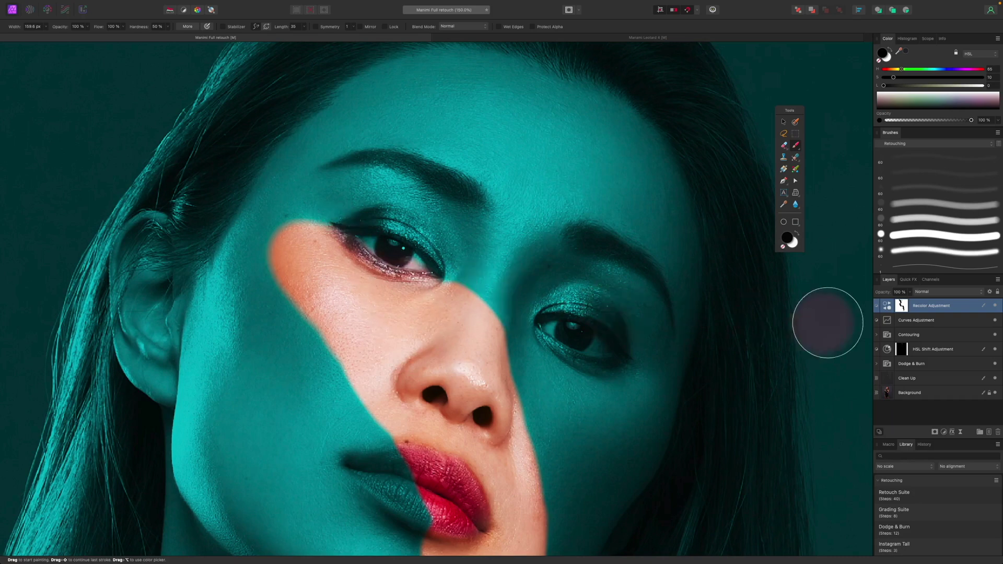
# - Compare the face without the Recolor adjustment, and fade the revealed patch softly around the eye and temple with a large soft black brush
pyautogui.click(995, 307)
pyautogui.press('super+1')
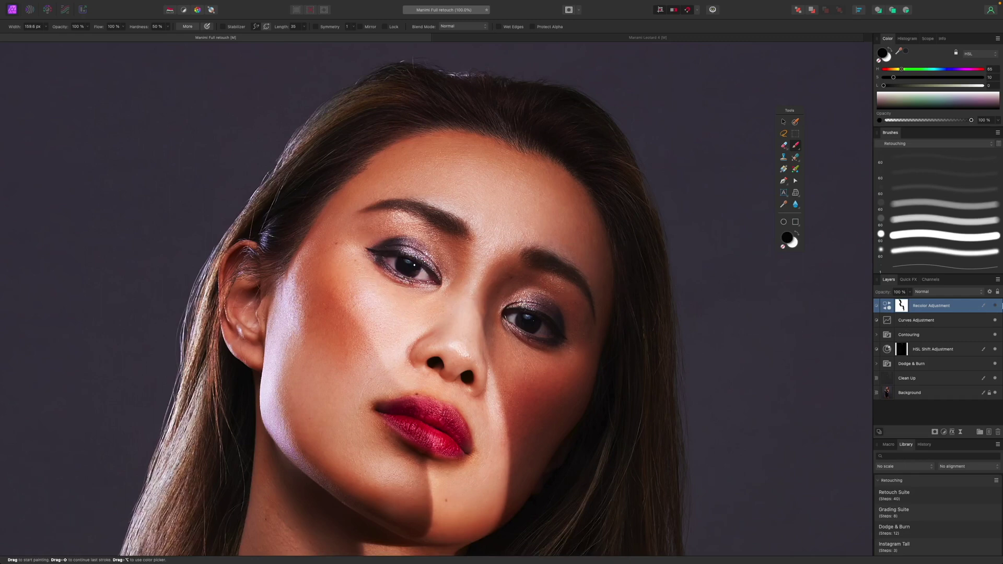
pyautogui.click(995, 306)
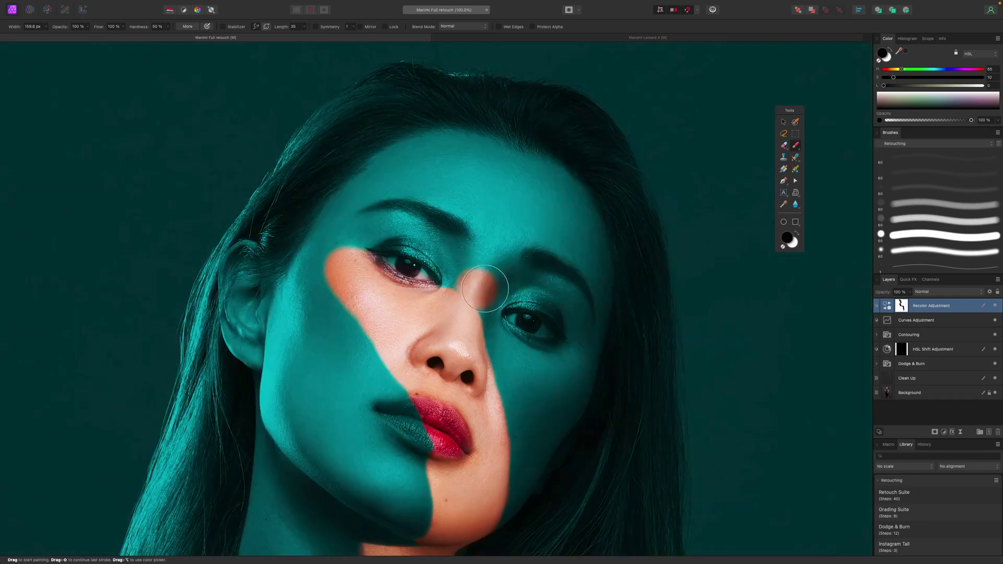
pyautogui.click(940, 189)
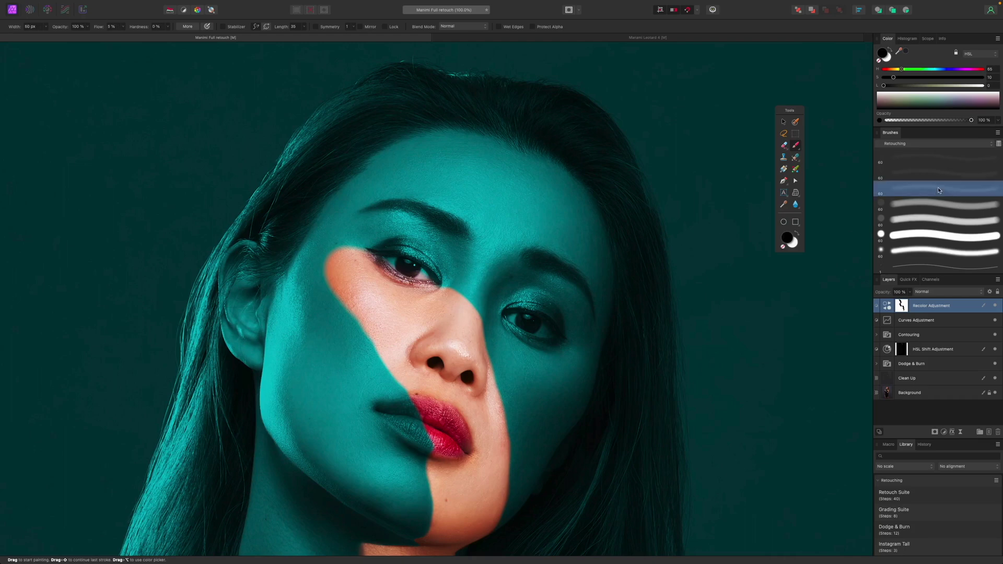
pyautogui.press(']')
pyautogui.press(']')
pyautogui.press(']')
pyautogui.press(']')
pyautogui.press(']')
pyautogui.press(']')
pyautogui.press(']')
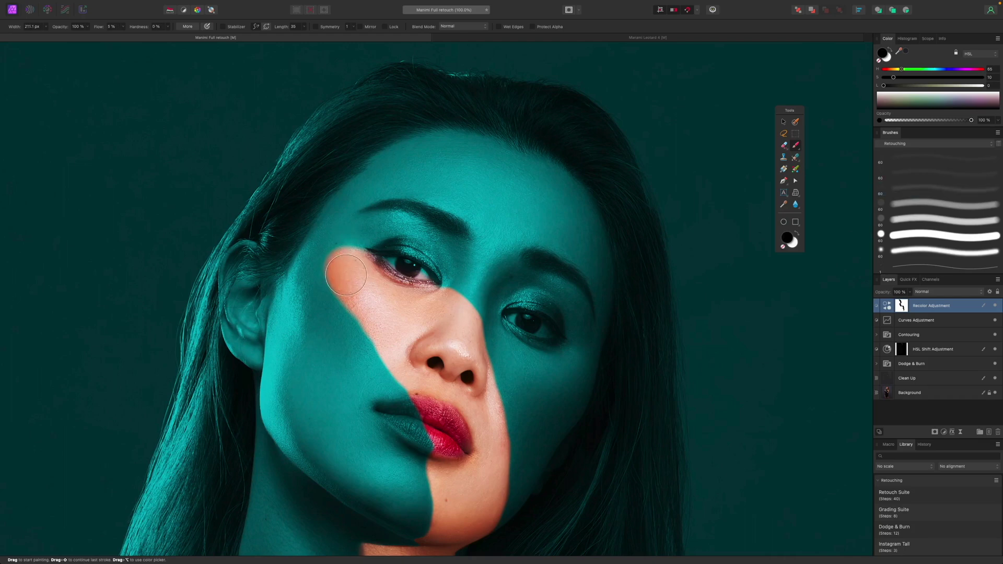
pyautogui.moveTo(346, 275)
pyautogui.mouseDown()
pyautogui.moveTo(327, 250)
pyautogui.moveTo(349, 264)
pyautogui.moveTo(350, 243)
pyautogui.moveTo(428, 290)
pyautogui.moveTo(362, 236)
pyautogui.moveTo(386, 264)
pyautogui.moveTo(394, 269)
pyautogui.moveTo(368, 232)
pyautogui.moveTo(385, 260)
pyautogui.moveTo(353, 234)
pyautogui.moveTo(359, 254)
pyautogui.moveTo(352, 243)
pyautogui.moveTo(337, 247)
pyautogui.moveTo(349, 263)
pyautogui.moveTo(349, 222)
pyautogui.moveTo(366, 244)
pyautogui.moveTo(355, 210)
pyautogui.moveTo(365, 223)
pyautogui.moveTo(354, 244)
pyautogui.moveTo(331, 240)
pyautogui.moveTo(343, 276)
pyautogui.moveTo(325, 238)
pyautogui.moveTo(338, 235)
pyautogui.moveTo(349, 260)
pyautogui.moveTo(359, 199)
pyautogui.moveTo(382, 247)
pyautogui.moveTo(390, 299)
pyautogui.moveTo(386, 277)
pyautogui.moveTo(407, 281)
pyautogui.moveTo(407, 271)
pyautogui.moveTo(392, 269)
pyautogui.moveTo(395, 250)
pyautogui.moveTo(440, 314)
pyautogui.moveTo(373, 225)
pyautogui.mouseUp()
pyautogui.press(']')
pyautogui.press(']')
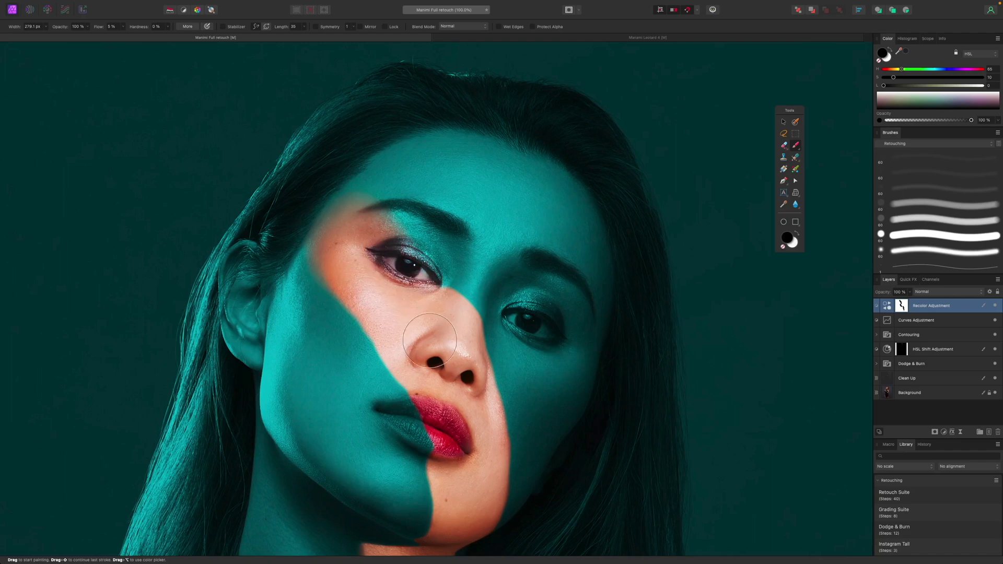
pyautogui.moveTo(440, 351); pyautogui.dragTo(404, 200)
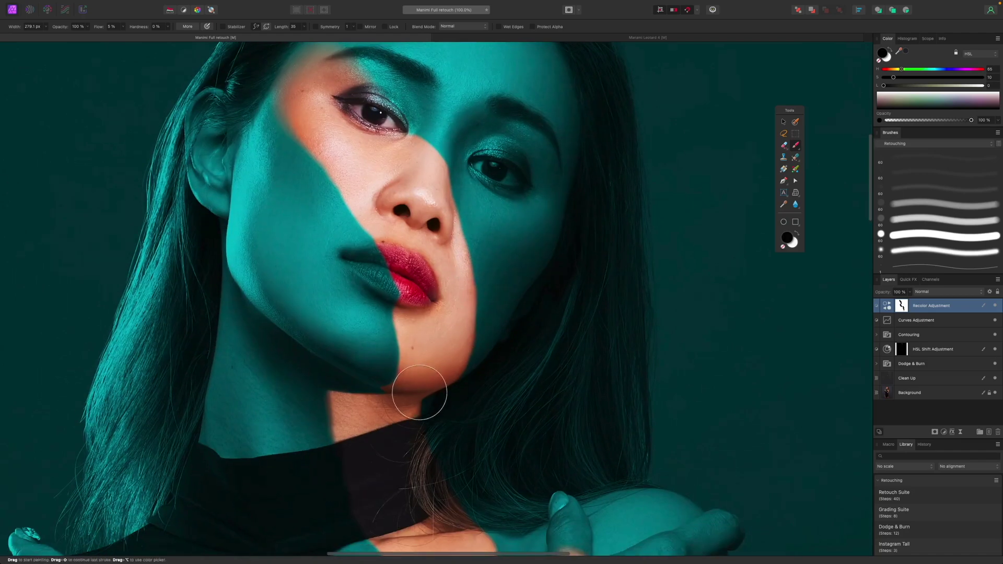
pyautogui.press('super+equal')
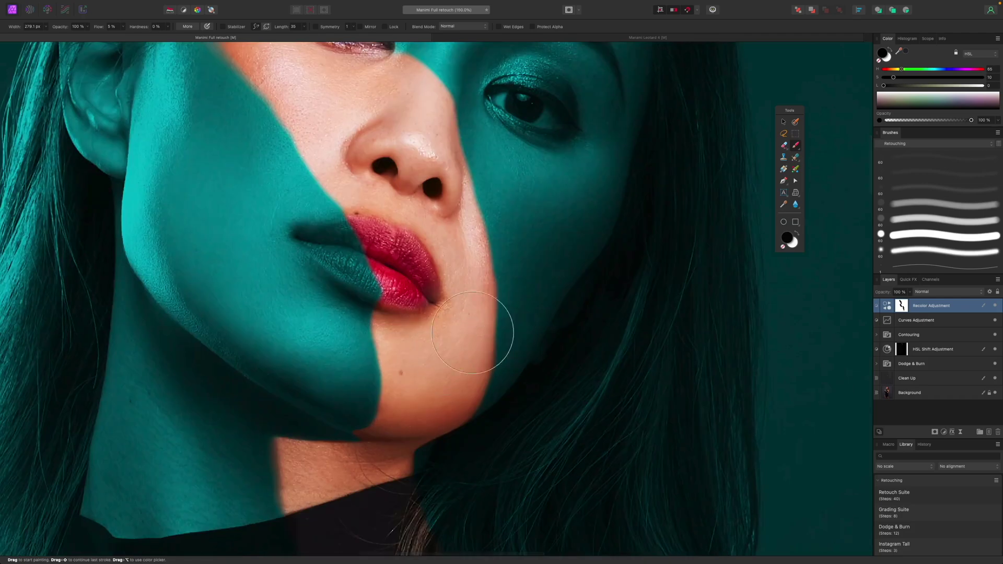
# - Touch up the Recolor mask where the lit chin meets the jaw and neck, using a smaller soft black brush
pyautogui.press('super+equal')
pyautogui.moveTo(436, 372); pyautogui.dragTo(508, 207)
pyautogui.press('[')
pyautogui.press('[')
pyautogui.press('[')
pyautogui.press('[')
pyautogui.press('[')
pyautogui.press('[')
pyautogui.press('[')
pyautogui.press('[')
pyautogui.press('[')
pyautogui.press('[')
pyautogui.press('[')
pyautogui.press('[')
pyautogui.press('[')
pyautogui.press('[')
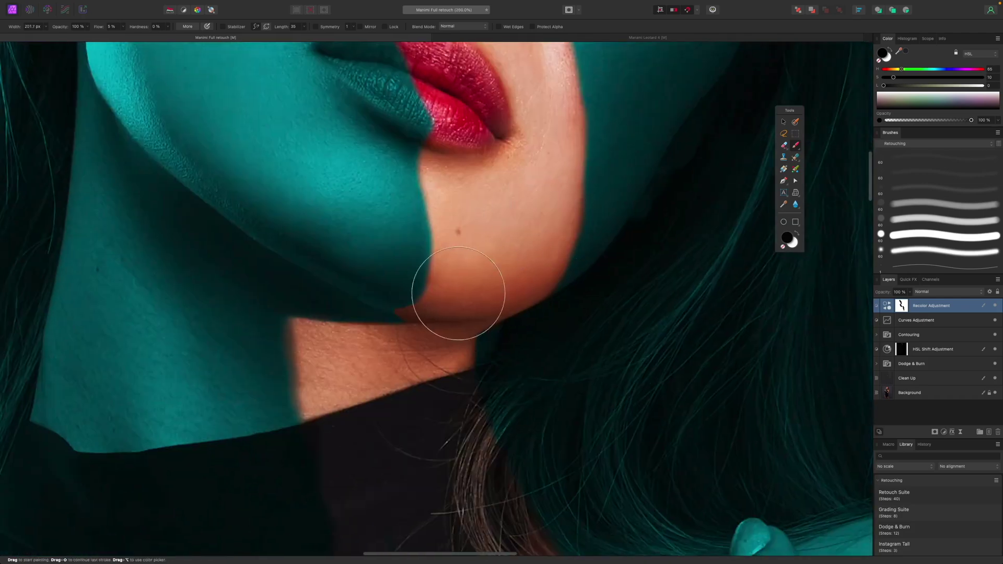
pyautogui.press('[')
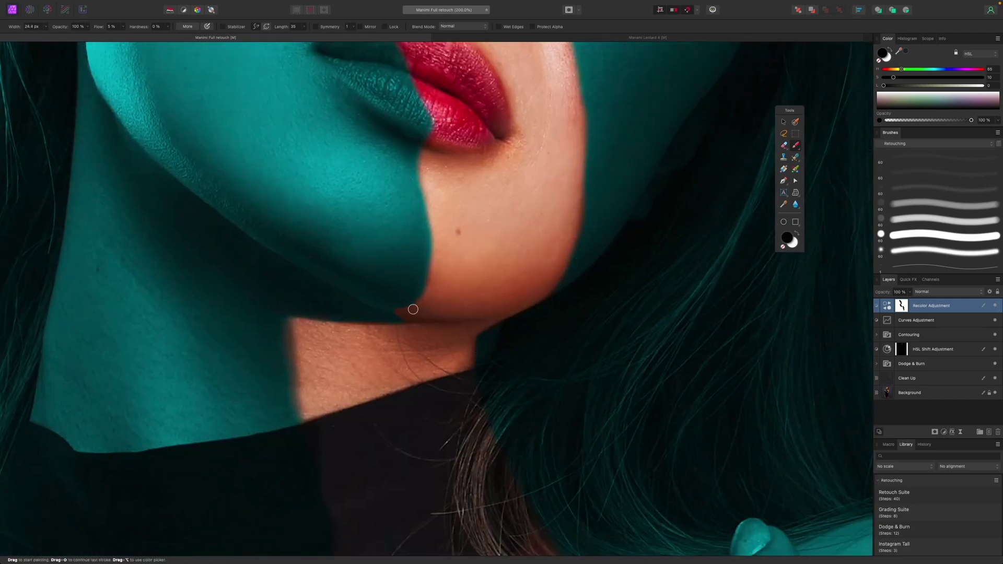
pyautogui.press('[')
pyautogui.press('[')
pyautogui.press('[')
pyautogui.press('[')
pyautogui.press(']')
pyautogui.press(']')
pyautogui.press(']')
pyautogui.press(']')
pyautogui.press(']')
pyautogui.press(']')
pyautogui.press(']')
# - Inspect the Recolor mask on its own, and review the teal grade on the face and the whole portrait
pyautogui.keyDown('alt'); pyautogui.click(902, 309); pyautogui.keyUp('alt')
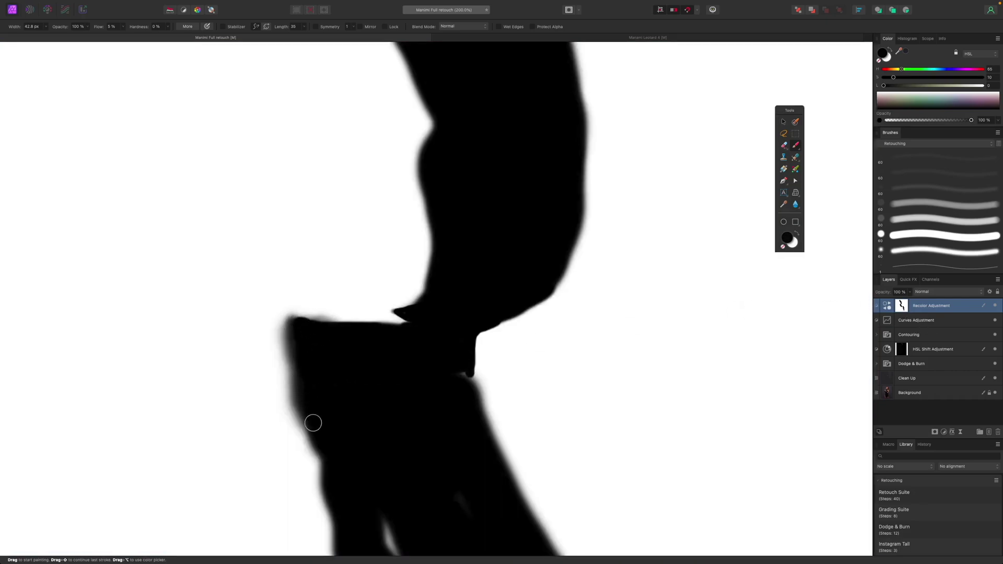
pyautogui.click(910, 325)
pyautogui.click(914, 308)
pyautogui.press('super+minus')
pyautogui.press('super+minus')
pyautogui.press('super+minus')
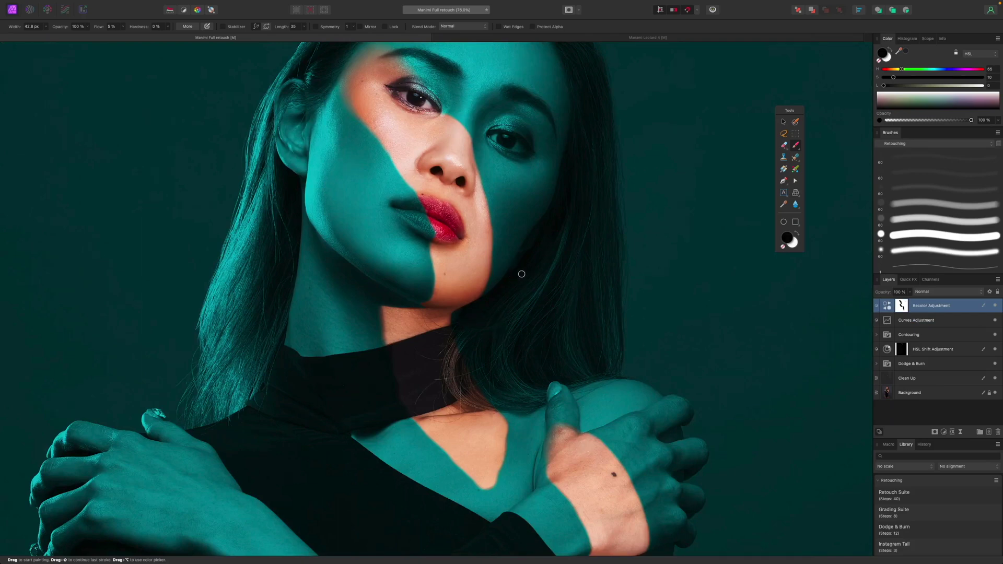
pyautogui.scroll(5, 522, 274)
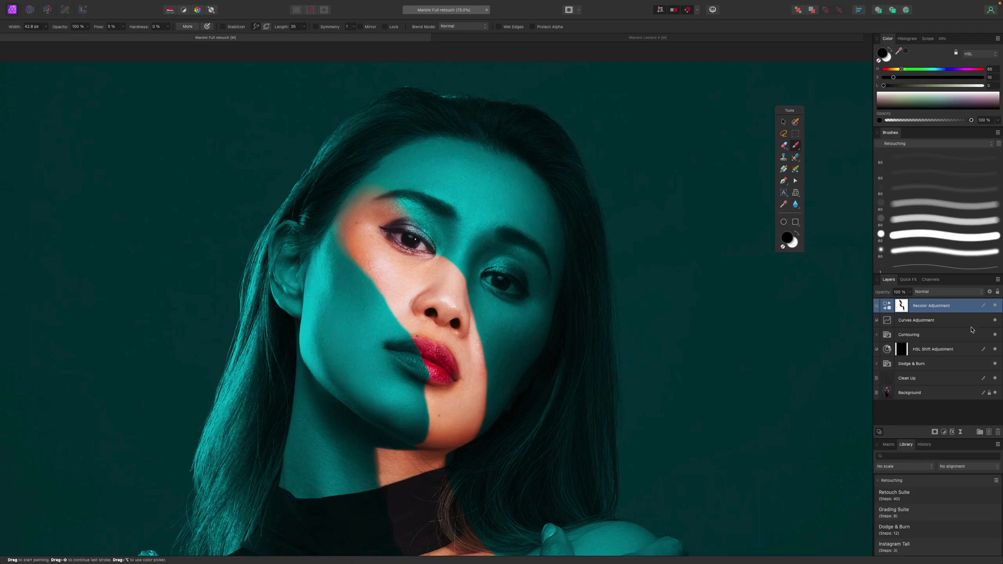
pyautogui.press('super+0')
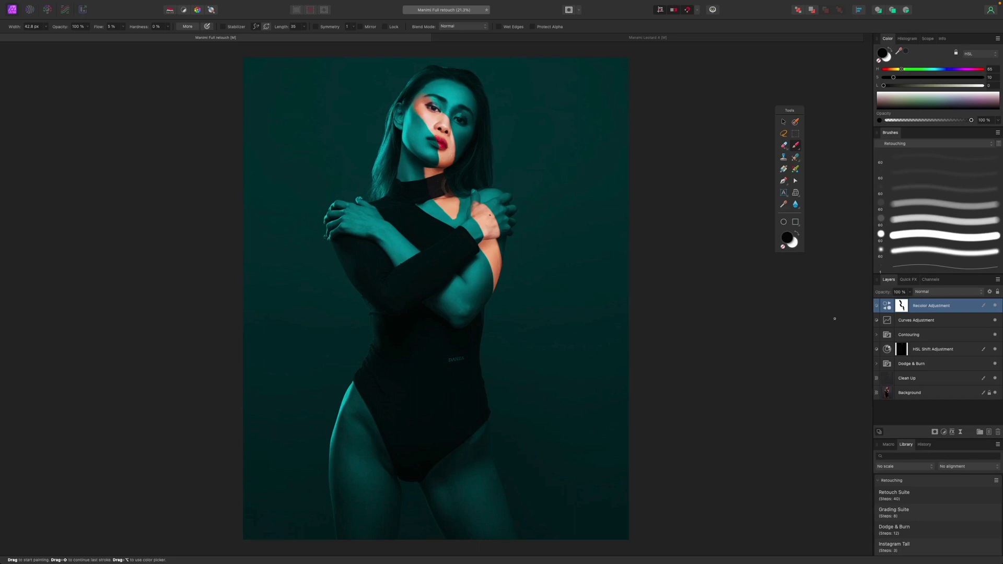
# - Add an HSL adjustment above the masked Recolor layer
pyautogui.click(943, 433)
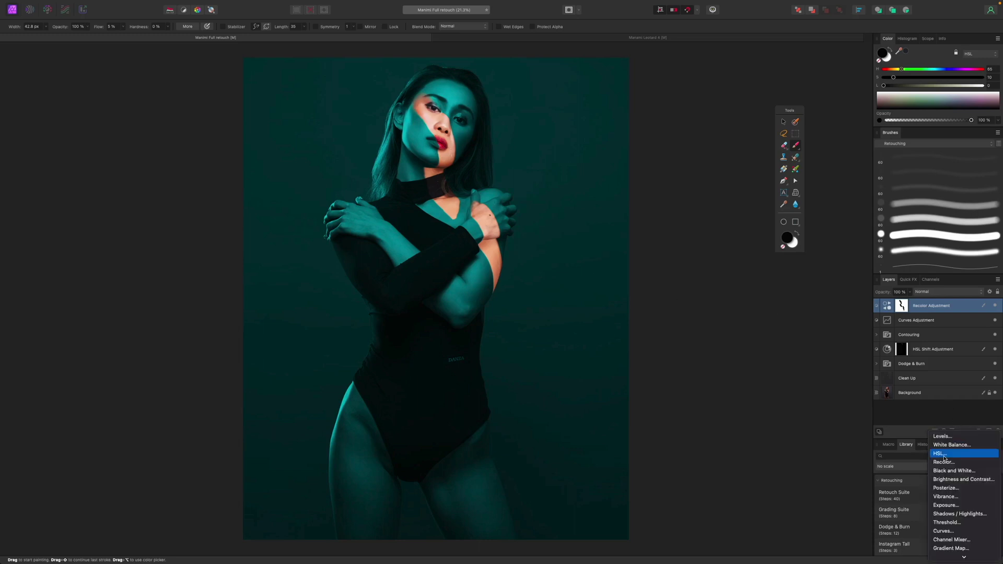
pyautogui.click(945, 454)
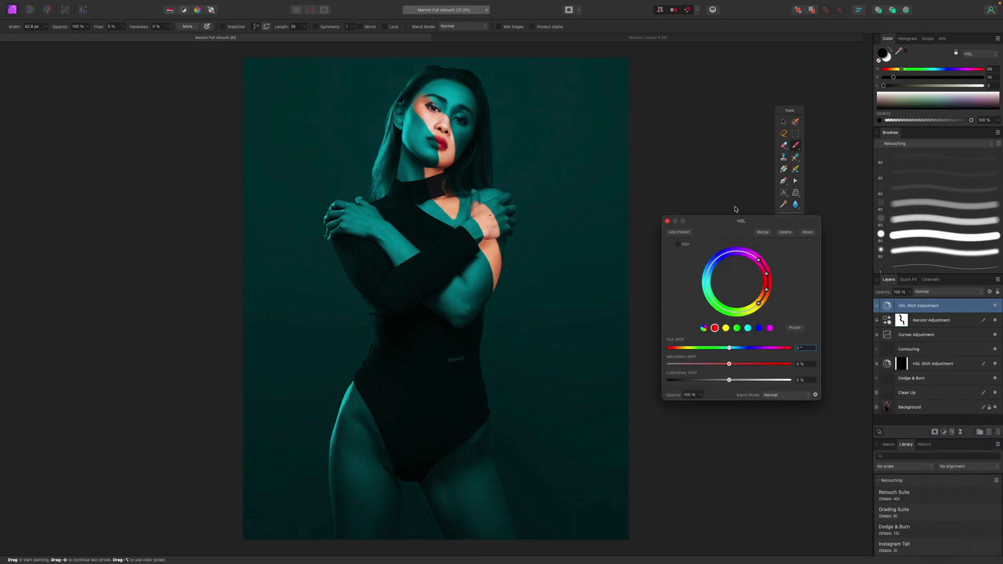
pyautogui.moveTo(733, 222); pyautogui.dragTo(733, 239)
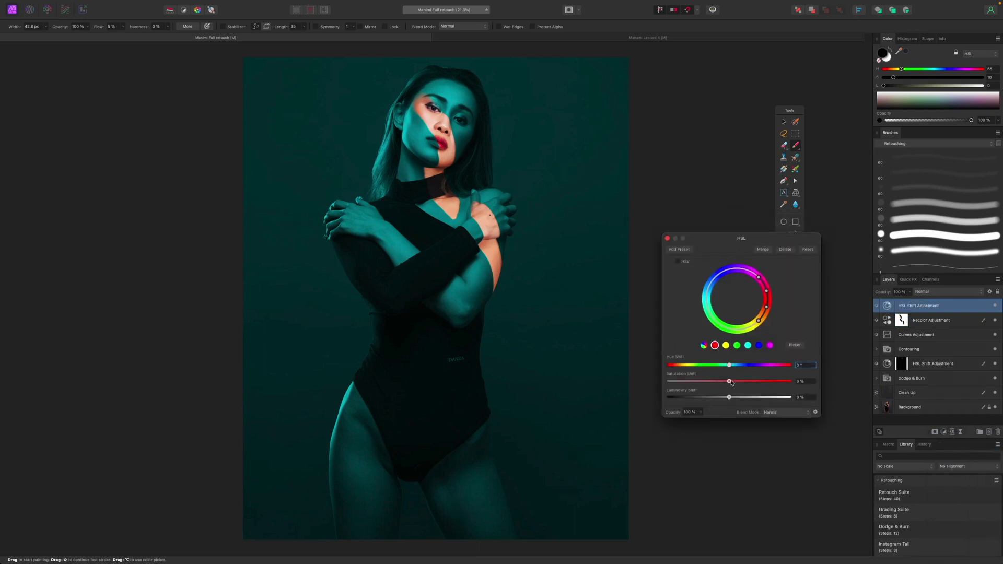
# - Try a strong negative hue shift on the reds, compare it without the Recolor layer, and return the shift to 0°
pyautogui.moveTo(730, 365)
pyautogui.mouseDown()
pyautogui.moveTo(769, 368)
pyautogui.moveTo(710, 366)
pyautogui.mouseUp()
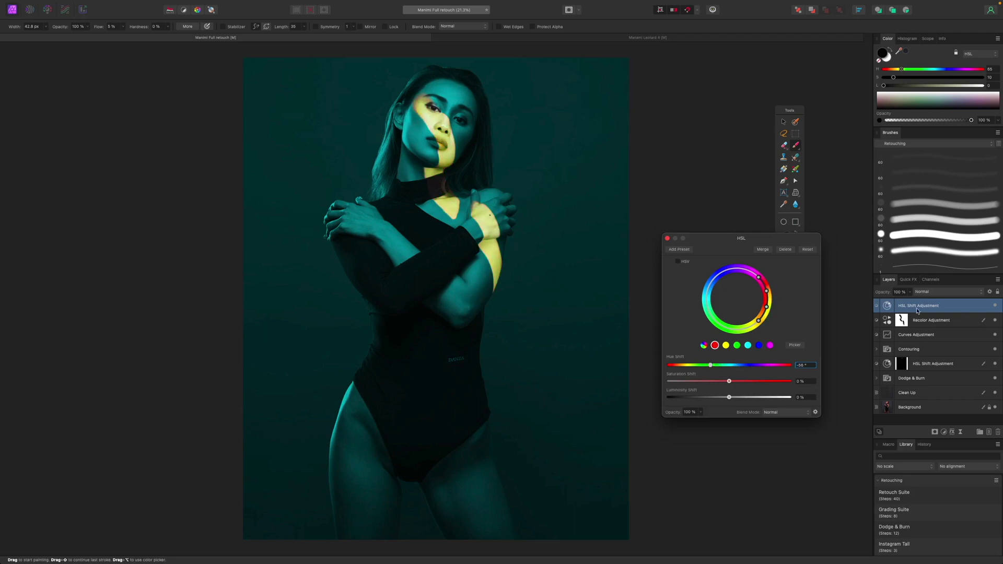
pyautogui.click(996, 320)
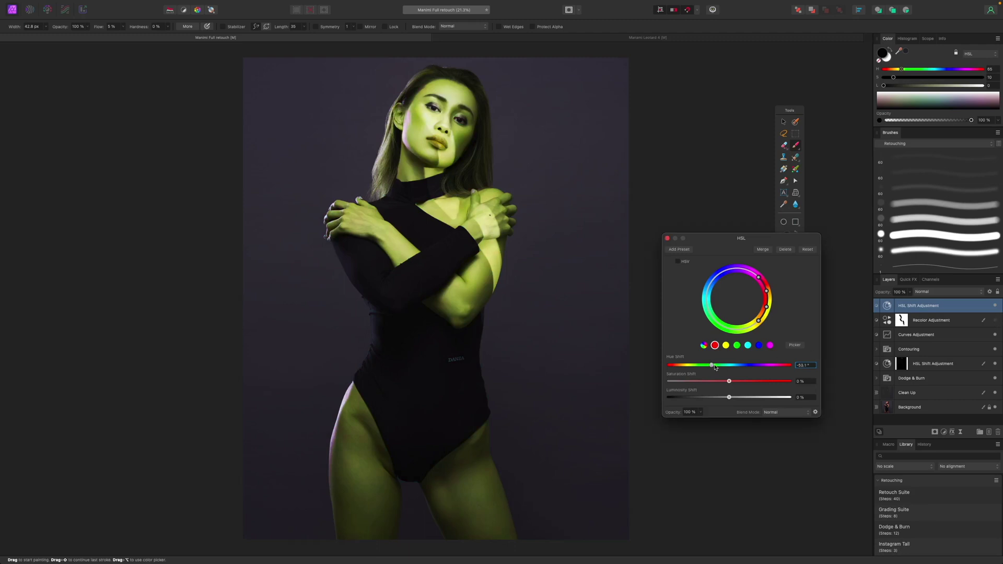
pyautogui.moveTo(710, 366)
pyautogui.mouseDown()
pyautogui.moveTo(754, 367)
pyautogui.moveTo(706, 366)
pyautogui.moveTo(730, 369)
pyautogui.mouseUp()
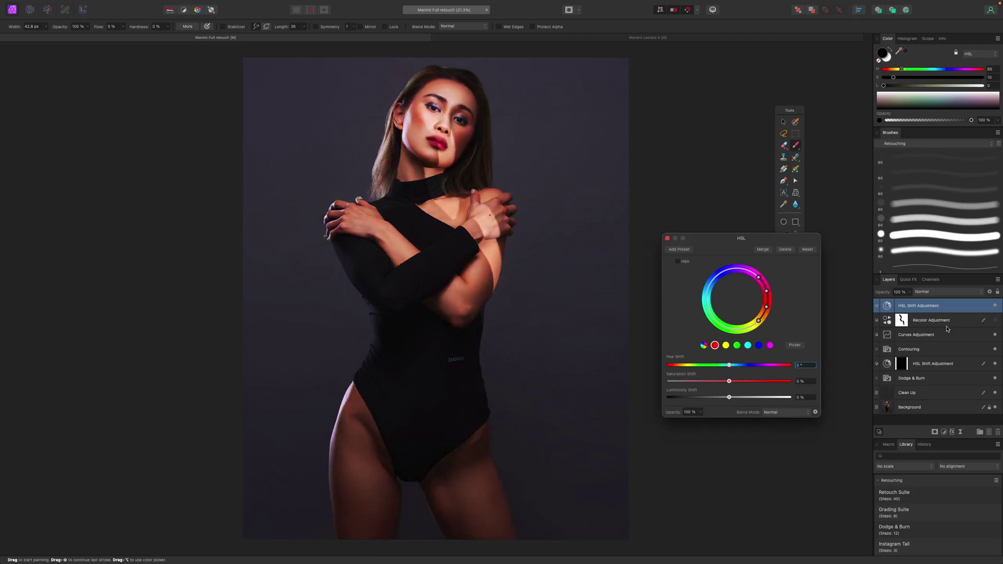
pyautogui.click(996, 320)
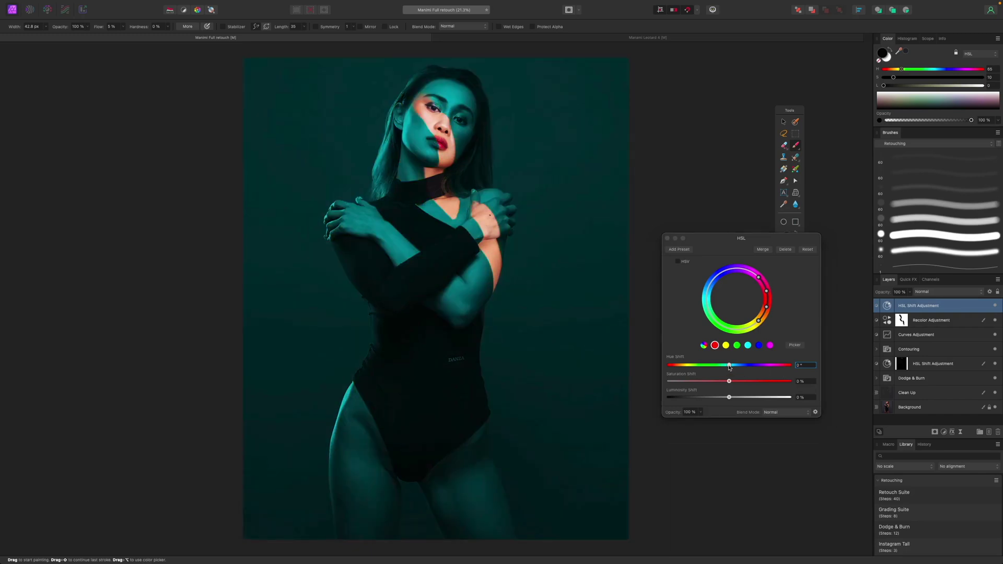
# - Fine-tune the hue and saturation of the reds slightly in the HSL adjustment, and close its settings
pyautogui.moveTo(730, 365)
pyautogui.mouseDown()
pyautogui.moveTo(777, 368)
pyautogui.moveTo(726, 368)
pyautogui.mouseUp()
pyautogui.moveTo(733, 383); pyautogui.dragTo(735, 384)
pyautogui.click(668, 238)
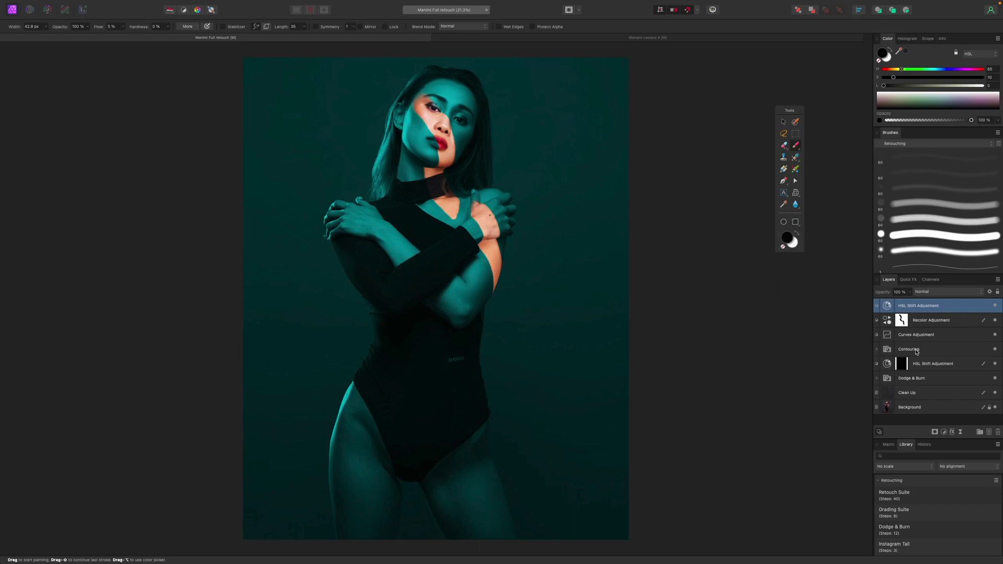
# - Duplicate the masked Recolor adjustment and invert the copy's mask so it affects only the lit skin strip
pyautogui.click(906, 322)
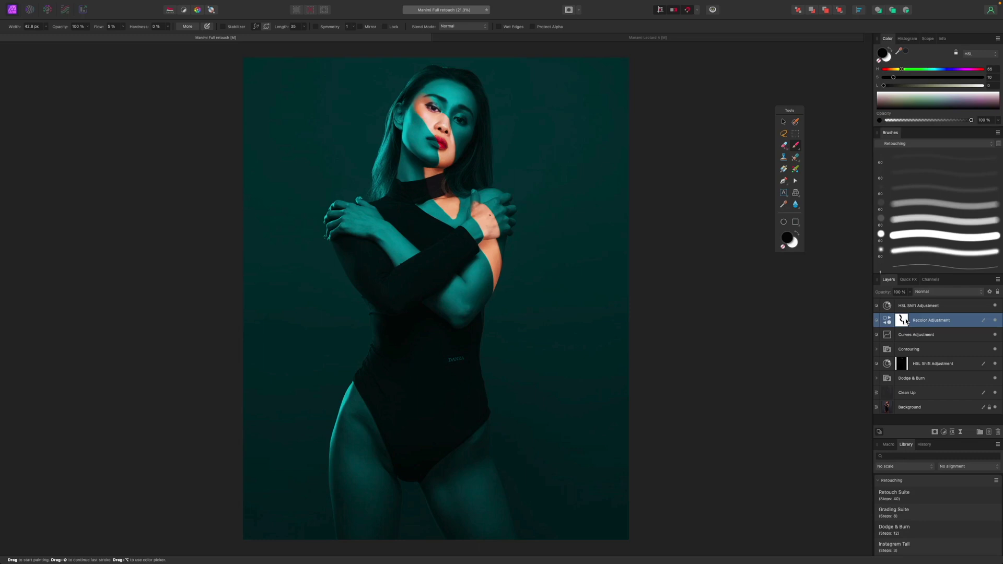
pyautogui.press('super+j')
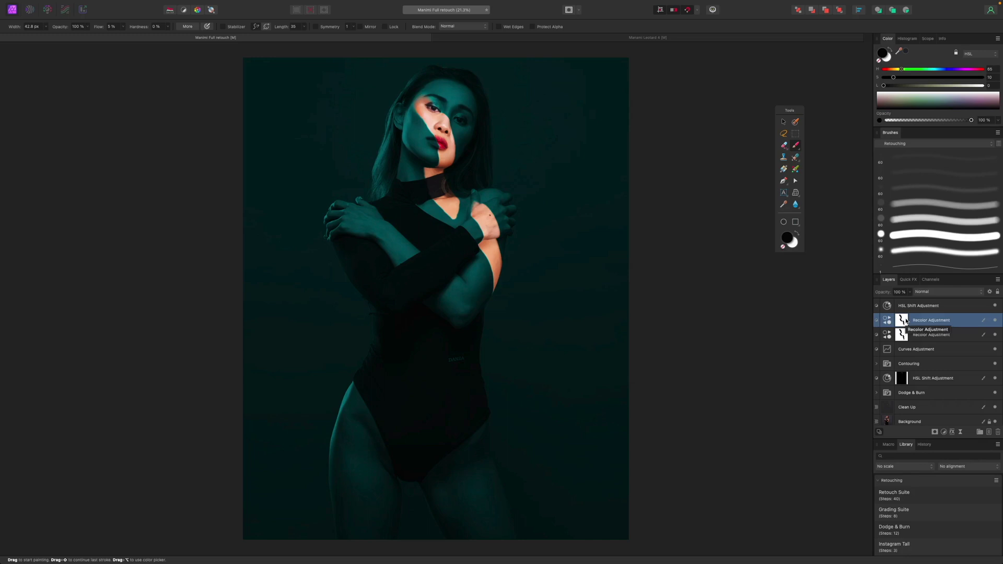
pyautogui.press('super+i')
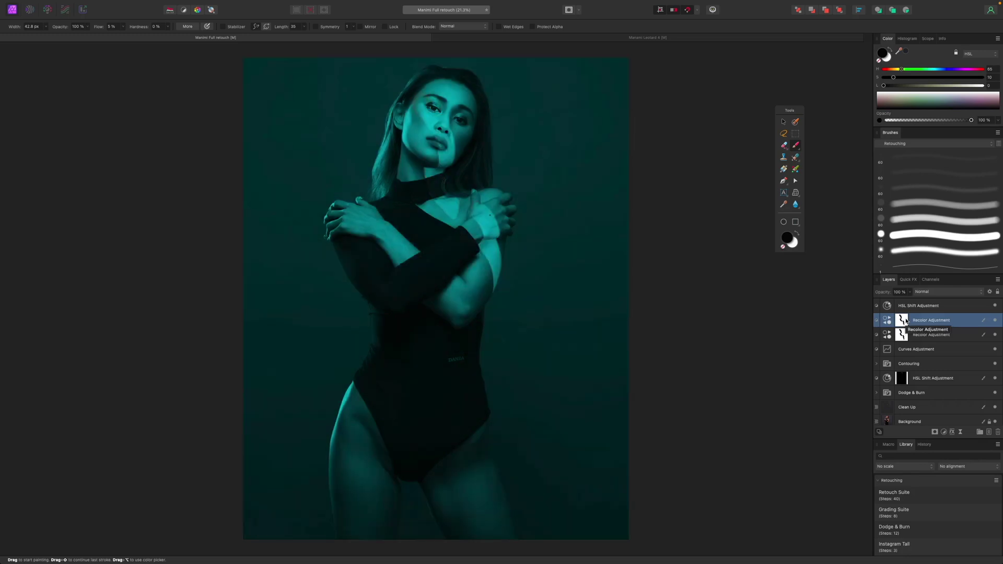
# - Fill the gray gaps inside the neck area of the inverted mask with a white brush at 50% hardness, and return to the image view
pyautogui.keyDown('alt'); pyautogui.click(906, 322); pyautogui.keyUp('alt')
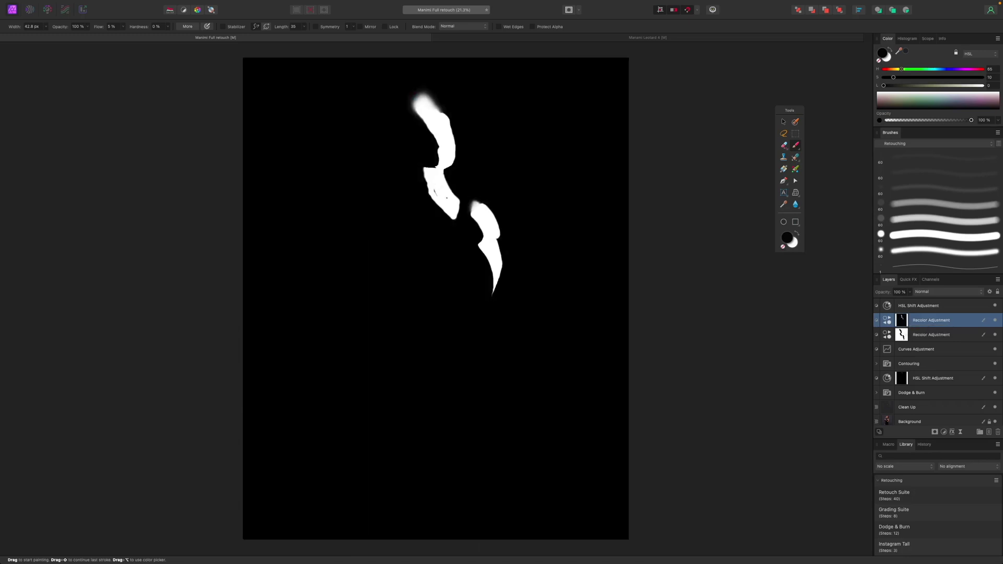
pyautogui.scroll(10, 447, 184)
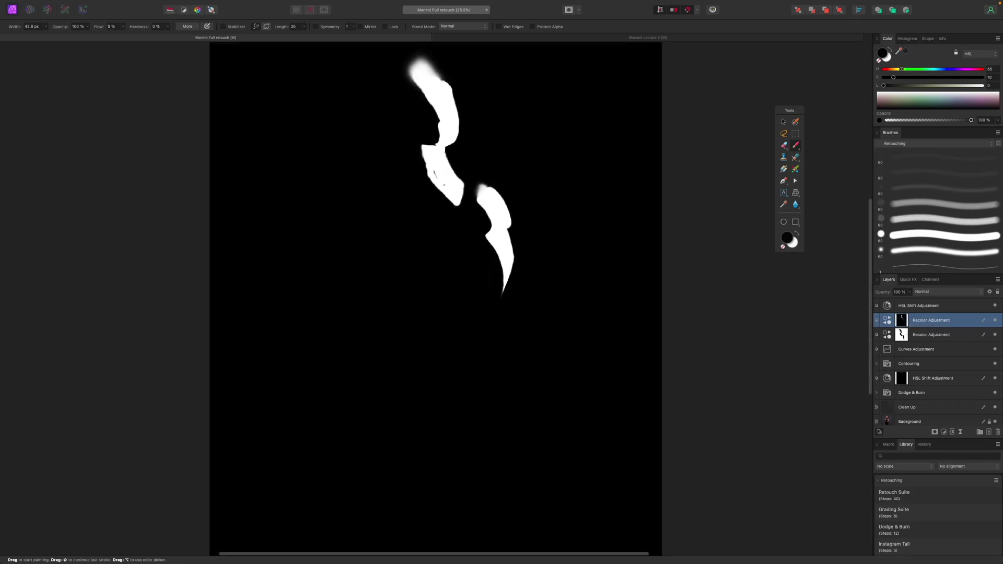
pyautogui.press('m')
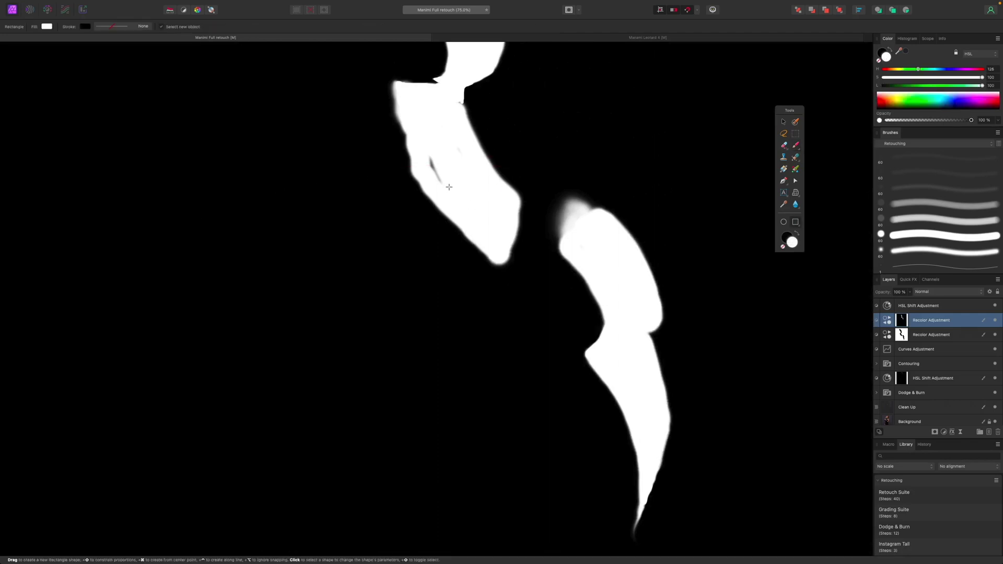
pyautogui.click(795, 146)
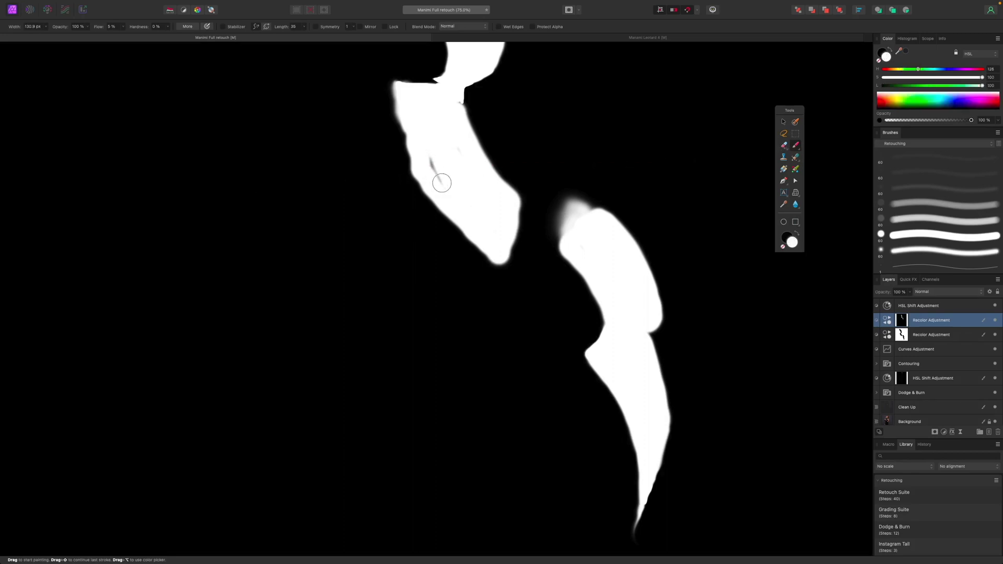
pyautogui.click(923, 238)
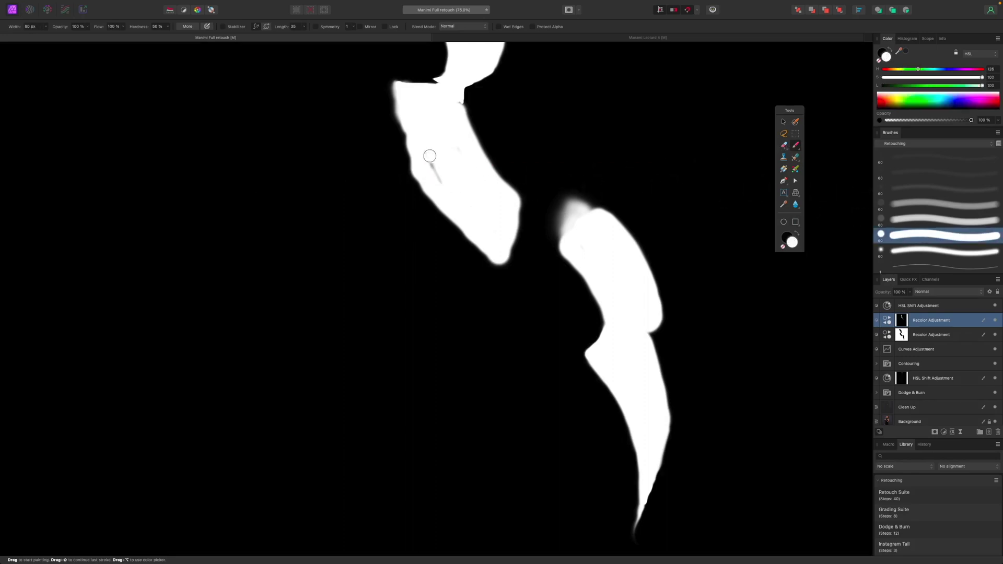
pyautogui.moveTo(430, 158)
pyautogui.mouseDown()
pyautogui.moveTo(438, 177)
pyautogui.moveTo(461, 155)
pyautogui.mouseUp()
pyautogui.press(']')
pyautogui.moveTo(434, 95); pyautogui.dragTo(447, 201)
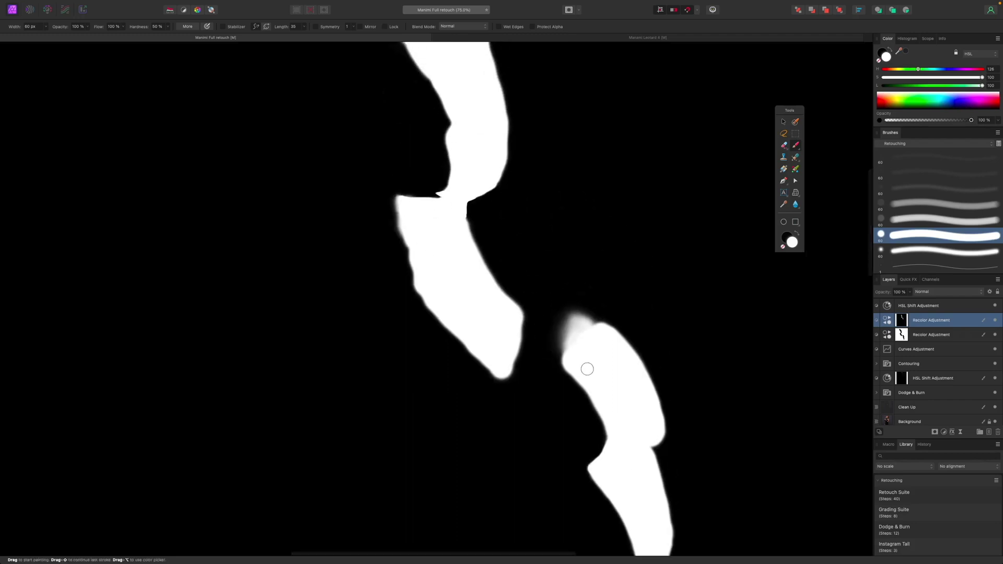
pyautogui.scroll(5, 441, 329)
pyautogui.press('super+0')
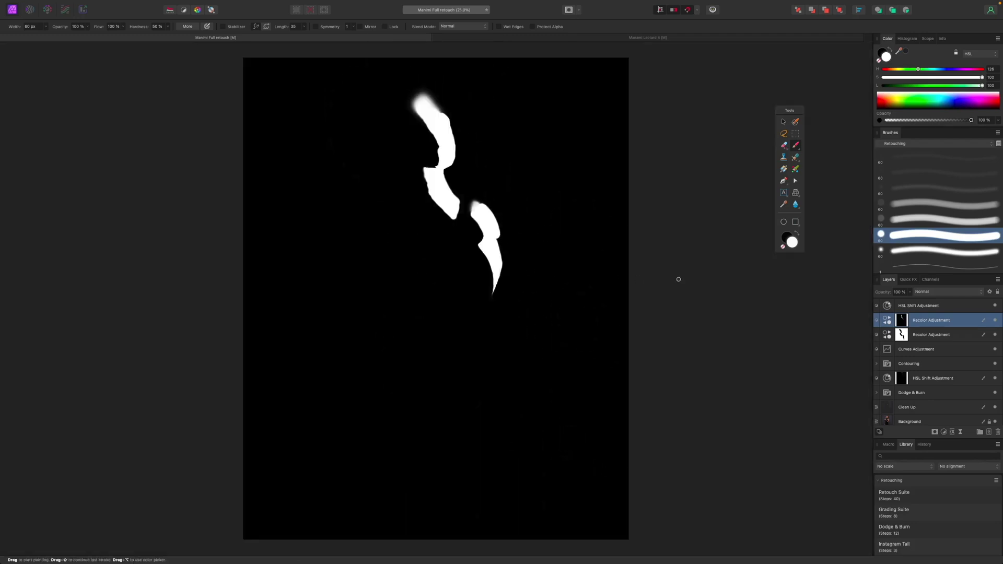
pyautogui.click(928, 333)
pyautogui.click(929, 322)
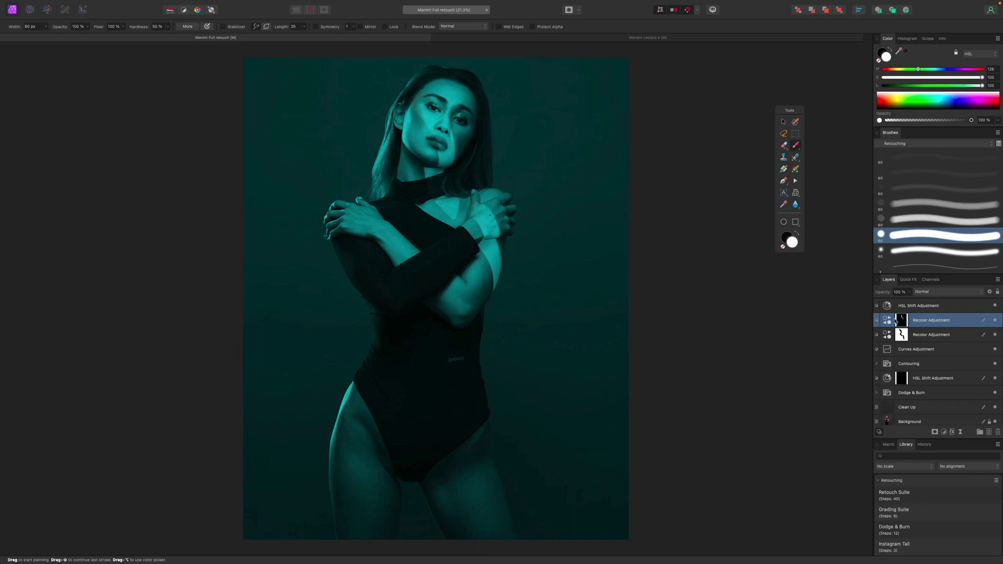
# - Recolor the lit strip magenta with 38% saturation and -42% lightness, and set the duplicate's blend mode to Color
pyautogui.doubleClick(888, 321)
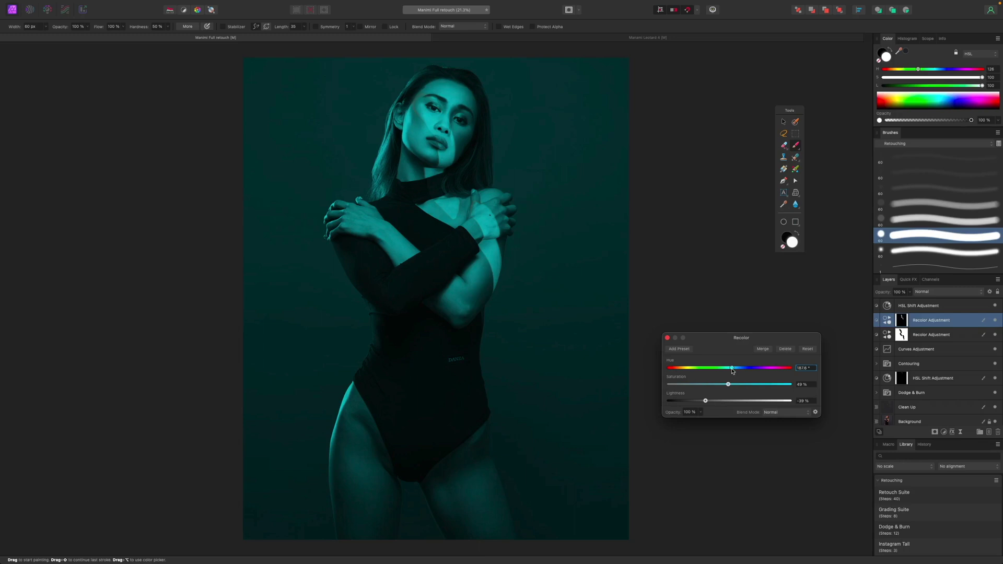
pyautogui.moveTo(732, 369); pyautogui.dragTo(769, 369)
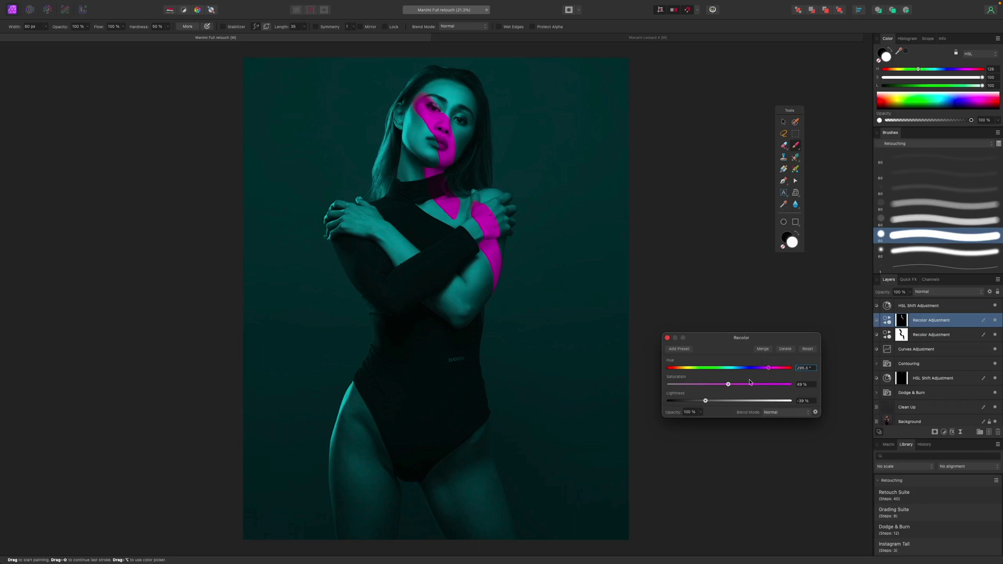
pyautogui.moveTo(705, 402)
pyautogui.mouseDown()
pyautogui.moveTo(726, 386)
pyautogui.moveTo(705, 403)
pyautogui.mouseUp()
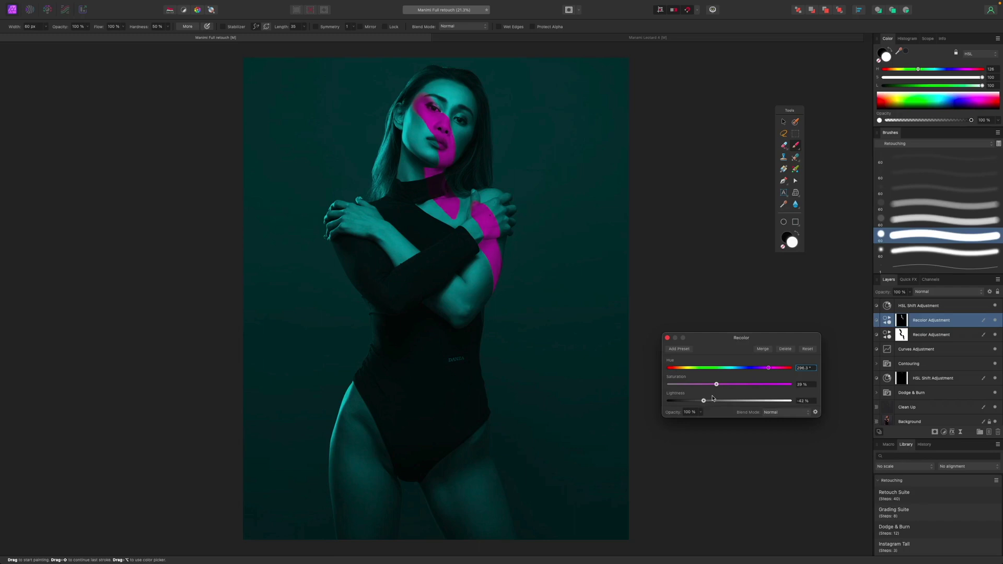
pyautogui.click(967, 292)
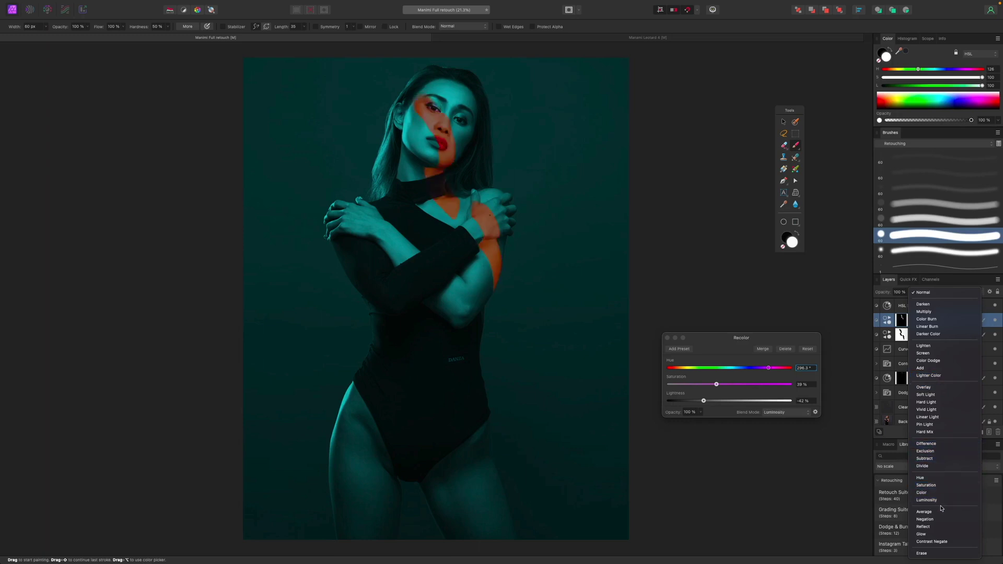
pyautogui.click(930, 491)
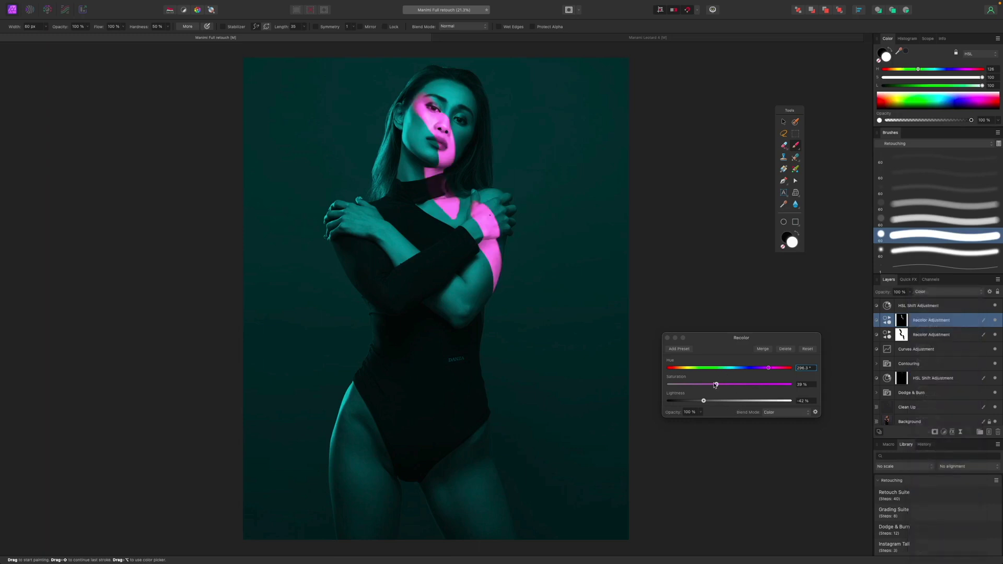
# - Set the duplicate Recolor adjustment to a purple-magenta hue of about 279°, 58% saturation and -21% lightness
pyautogui.moveTo(716, 386)
pyautogui.mouseDown()
pyautogui.moveTo(725, 385)
pyautogui.moveTo(714, 386)
pyautogui.mouseUp()
pyautogui.moveTo(769, 367); pyautogui.dragTo(767, 368)
pyautogui.moveTo(703, 400); pyautogui.dragTo(762, 372)
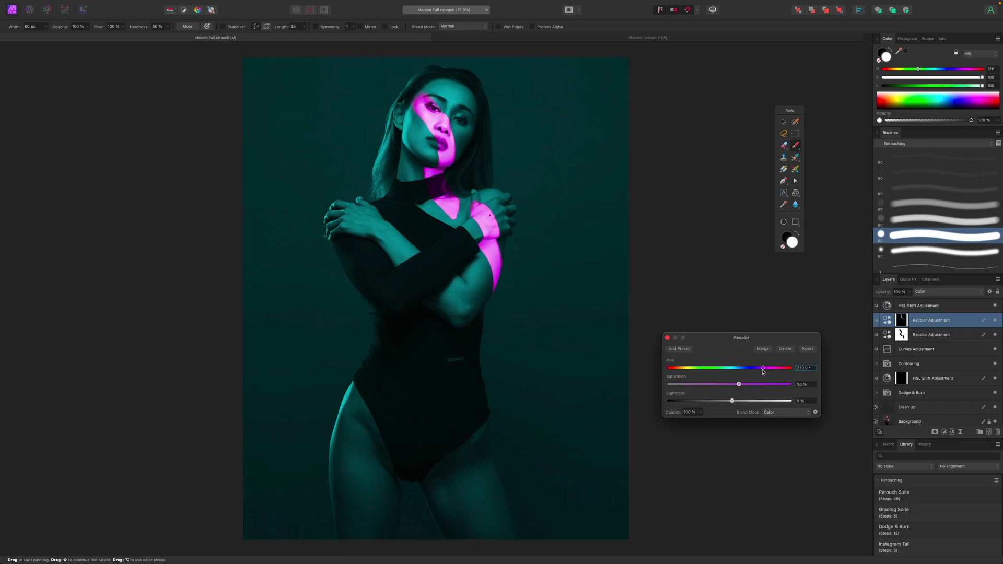
pyautogui.moveTo(732, 402); pyautogui.dragTo(717, 403)
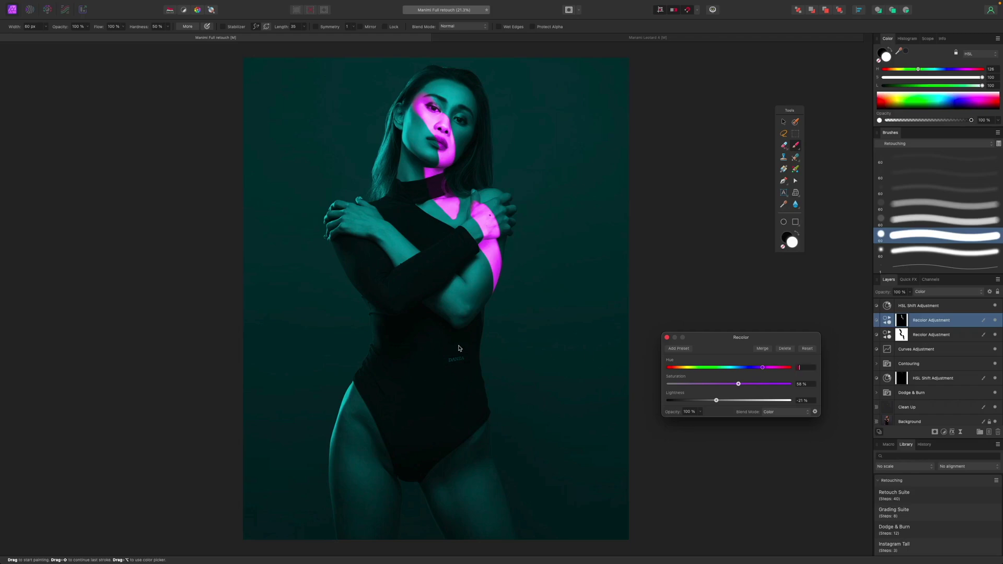
# - Extend the magenta along the missed edge of the lit hand below the thumb with a white brush on the duplicate's mask
pyautogui.press('super+plus')
pyautogui.press('super+plus')
pyautogui.press('super+plus')
pyautogui.scroll(7, 559, 300)
pyautogui.press('super+plus')
pyautogui.press('super+plus')
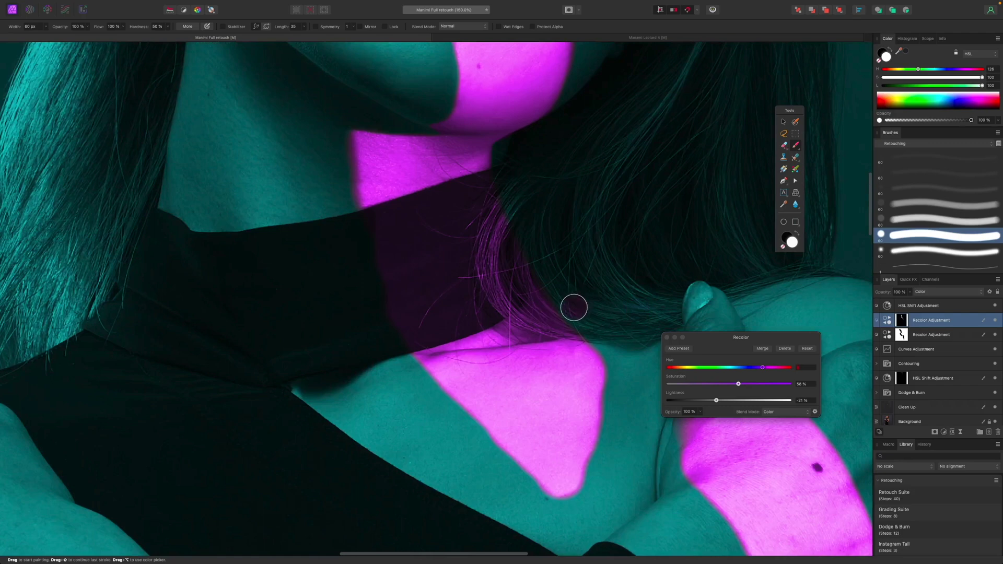
pyautogui.scroll(-3, 520, 342)
pyautogui.hscroll(6, 520, 342)
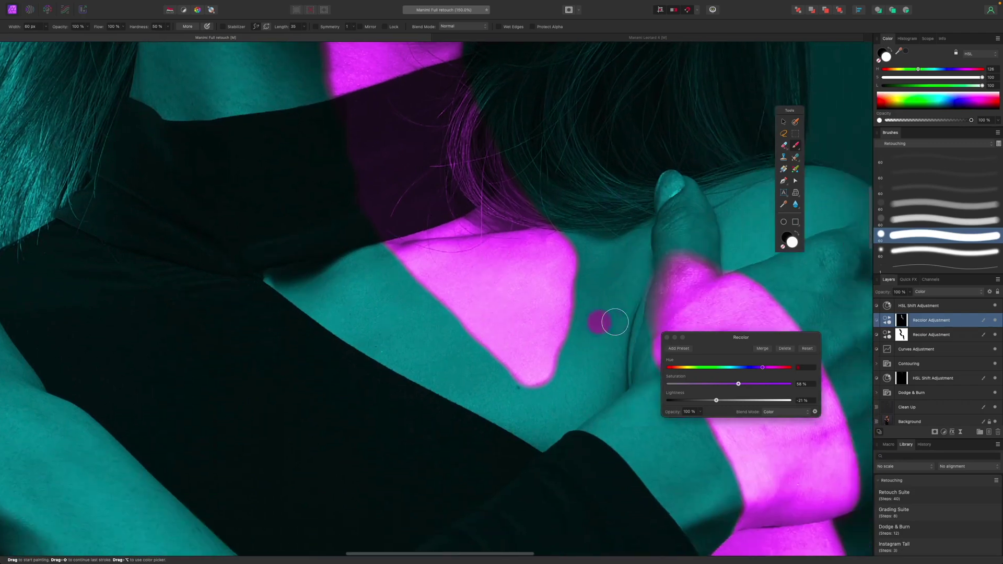
pyautogui.moveTo(429, 410); pyautogui.dragTo(405, 376)
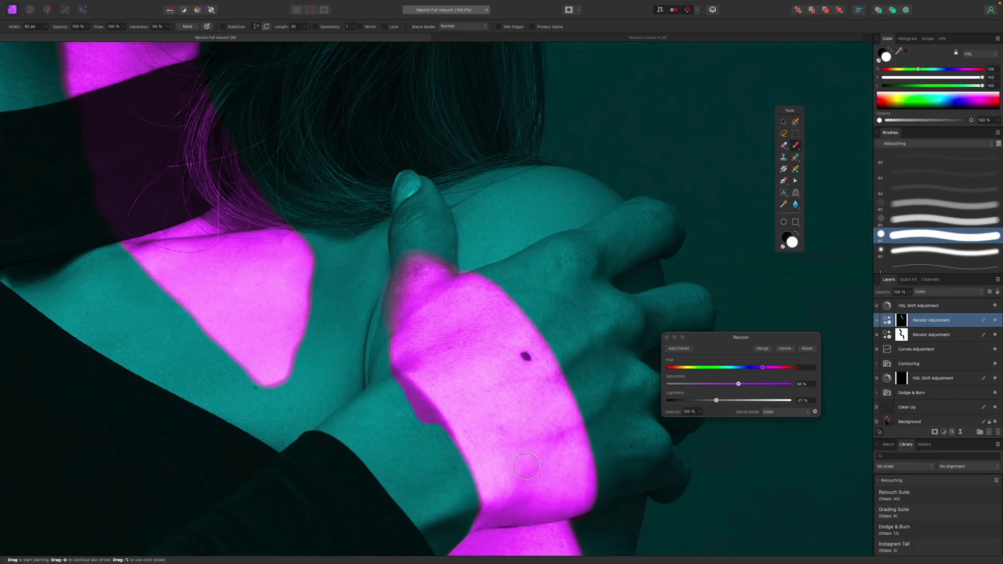
pyautogui.scroll(10, 365, 369)
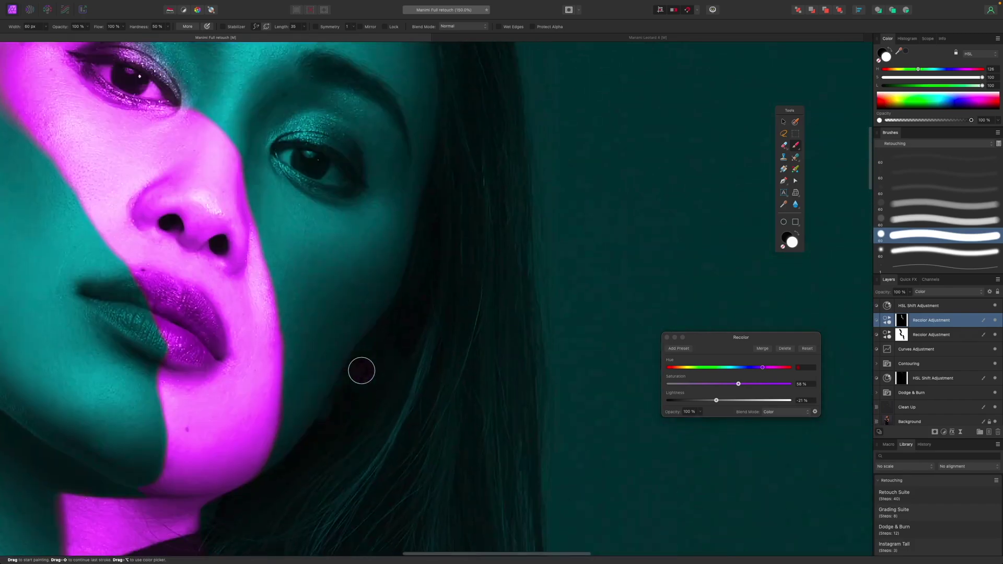
# - Check the magenta strip's edges on the face and across the whole figure, and close the Recolor settings
pyautogui.hscroll(-4, 362, 370)
pyautogui.scroll(4, 293, 366)
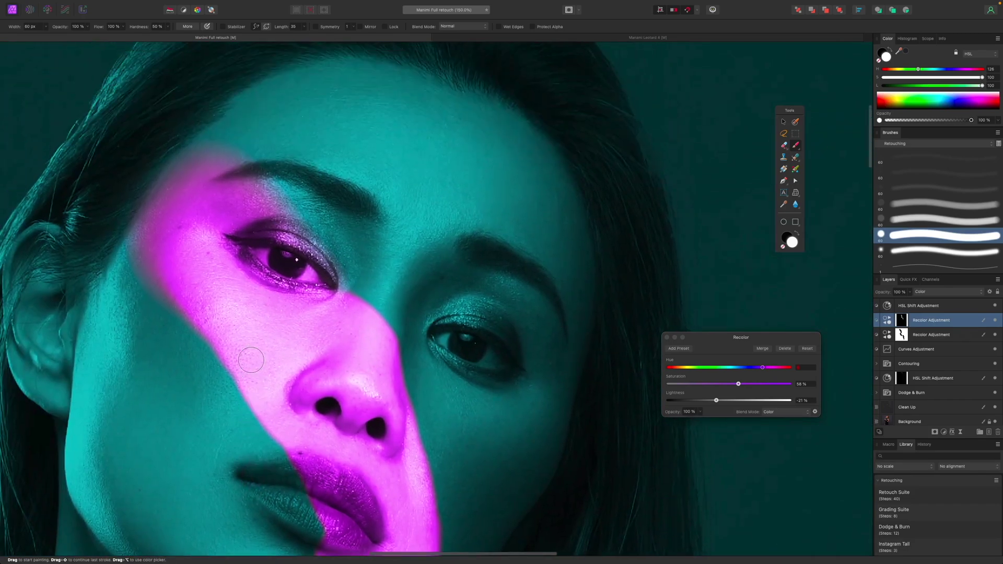
pyautogui.press('super+0')
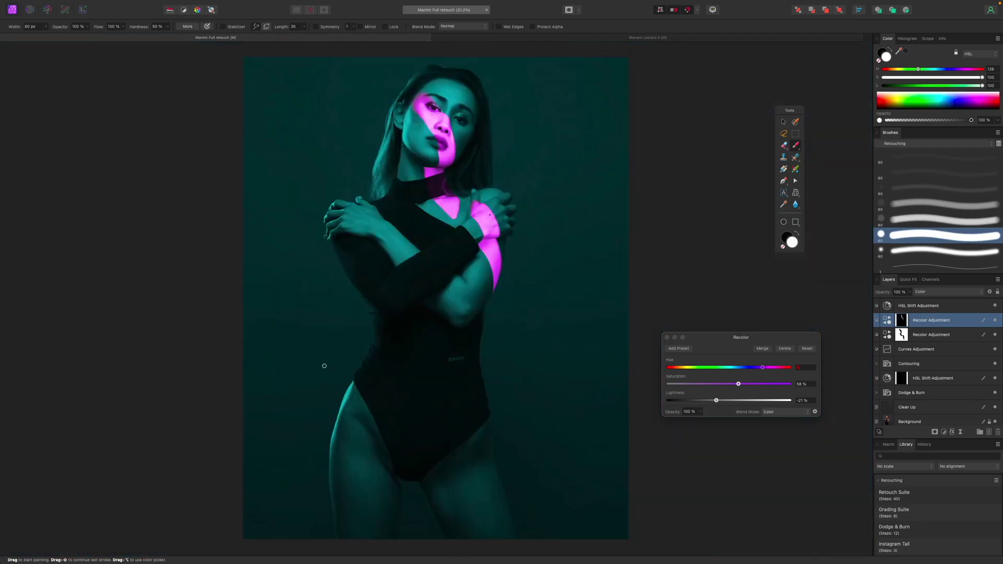
pyautogui.click(722, 341)
pyautogui.click(667, 337)
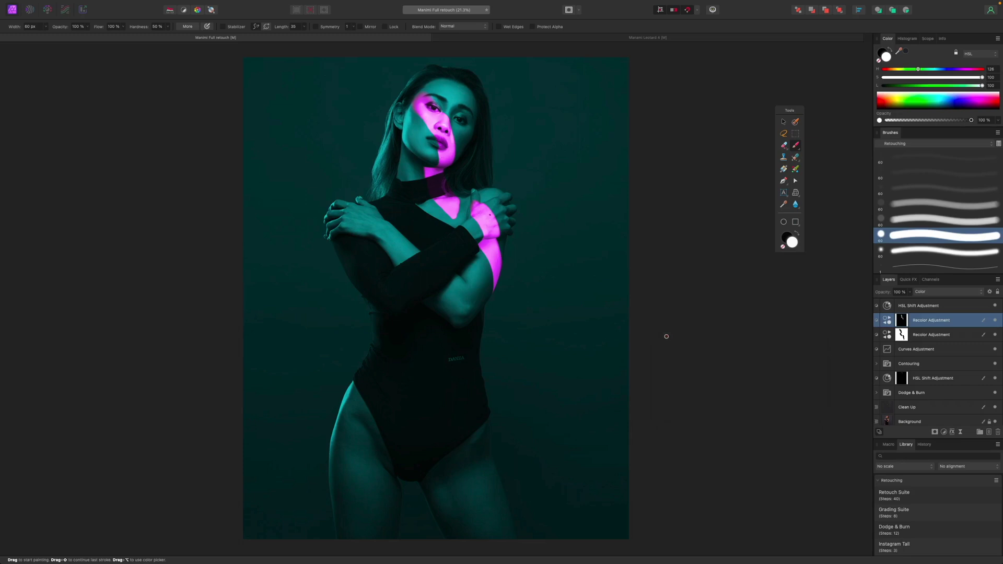
# - Add a Curves adjustment above the HSL Shift layer and shape a subtle master contrast curve with a shadow point at about 0.27, 0.25 and one above the midtones
pyautogui.click(968, 308)
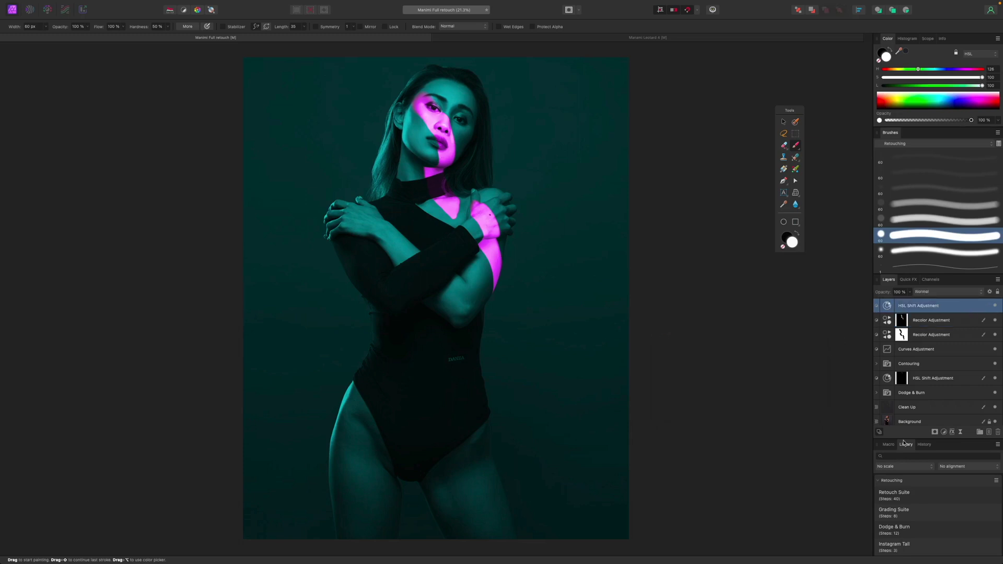
pyautogui.click(935, 433)
pyautogui.click(952, 531)
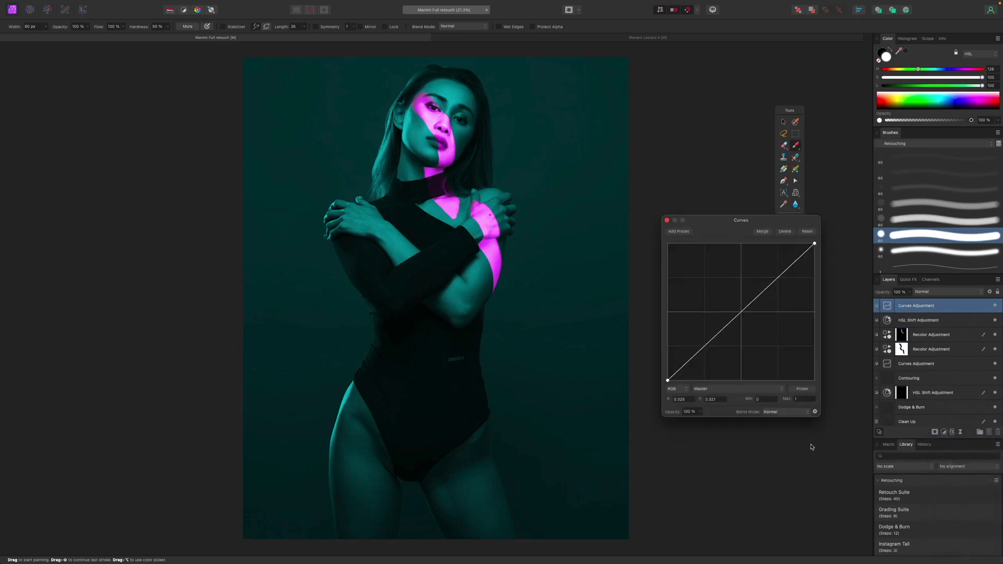
pyautogui.click(705, 345)
pyautogui.moveTo(706, 347); pyautogui.dragTo(707, 346)
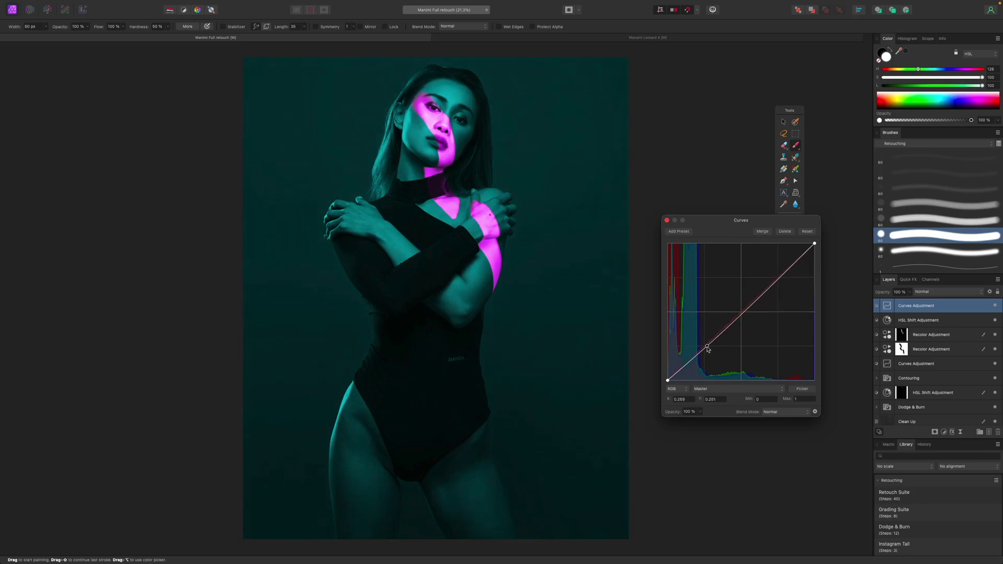
pyautogui.click(750, 304)
# - On the blue channel curve, lift the black point slightly and lower the white point to 0.947, and compare with the adjustment hidden
pyautogui.click(746, 391)
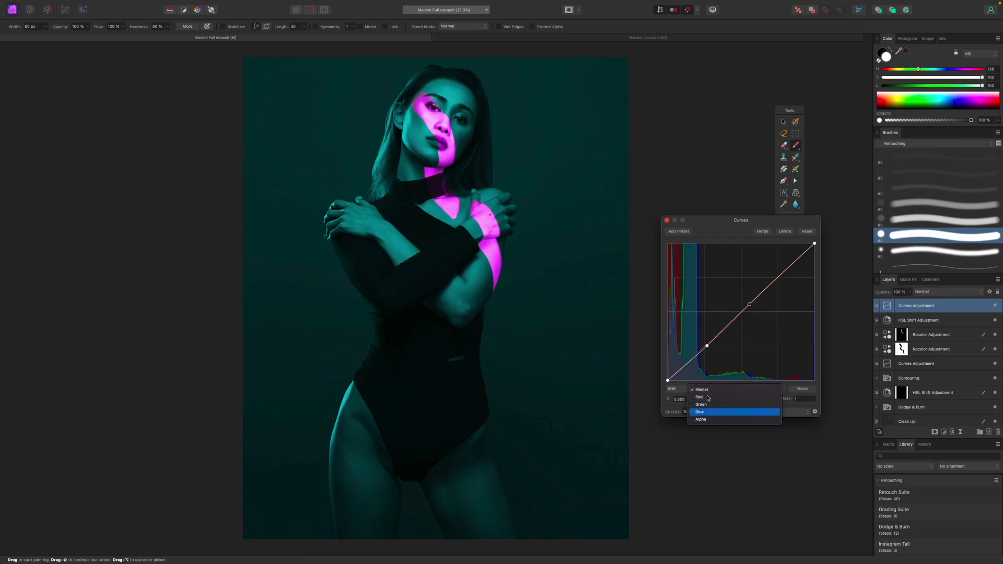
pyautogui.click(668, 381)
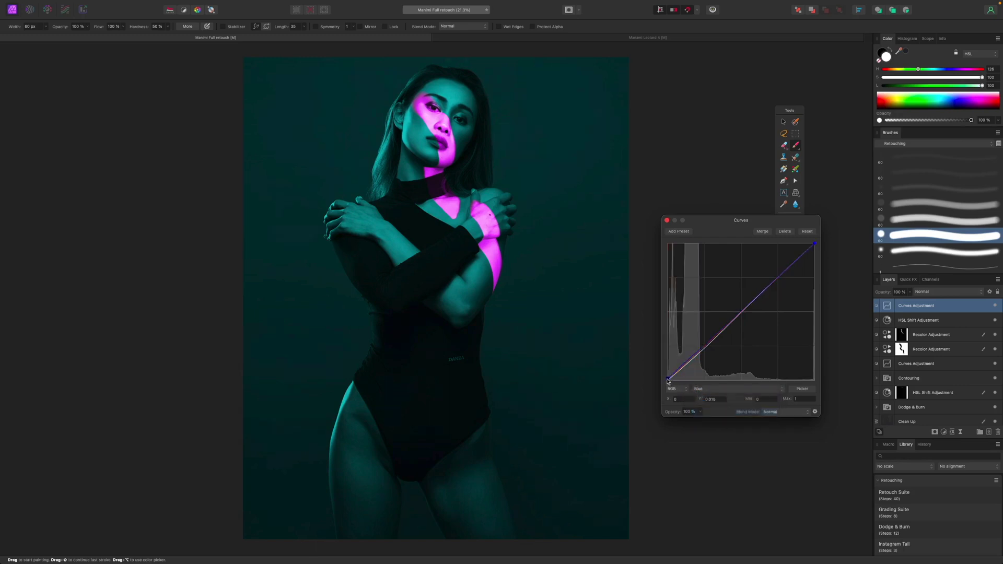
pyautogui.moveTo(669, 381); pyautogui.dragTo(667, 377)
pyautogui.moveTo(814, 244); pyautogui.dragTo(820, 251)
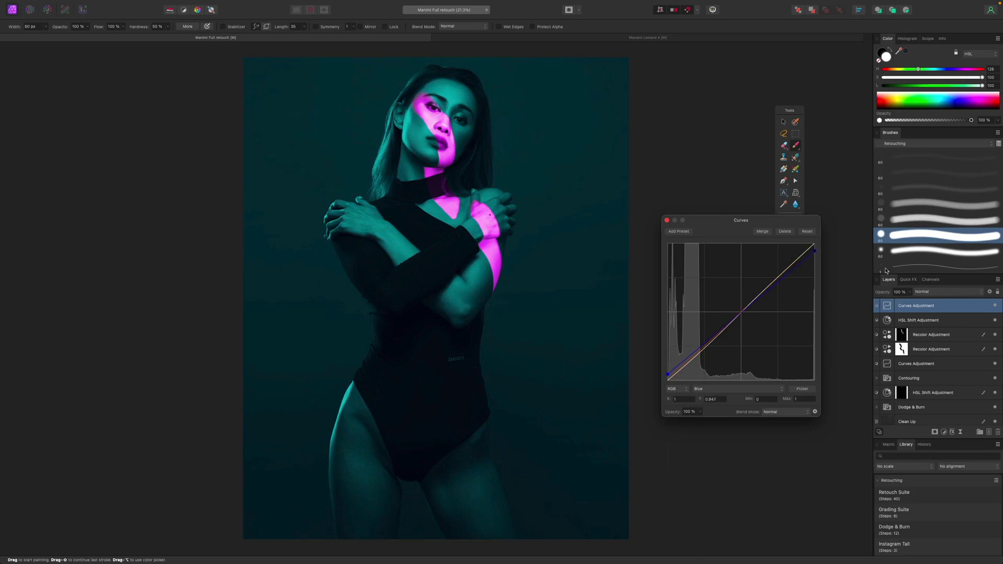
pyautogui.click(996, 306)
pyautogui.click(995, 306)
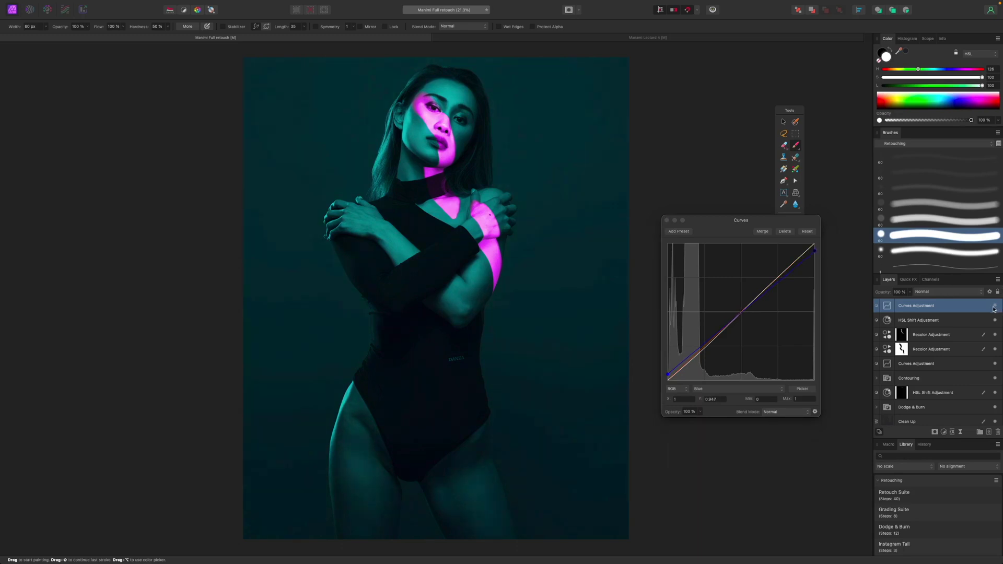
# - Reduce the layer opacity of the teal Recolor adjustment and of the magenta Recolor adjustment
pyautogui.click(942, 349)
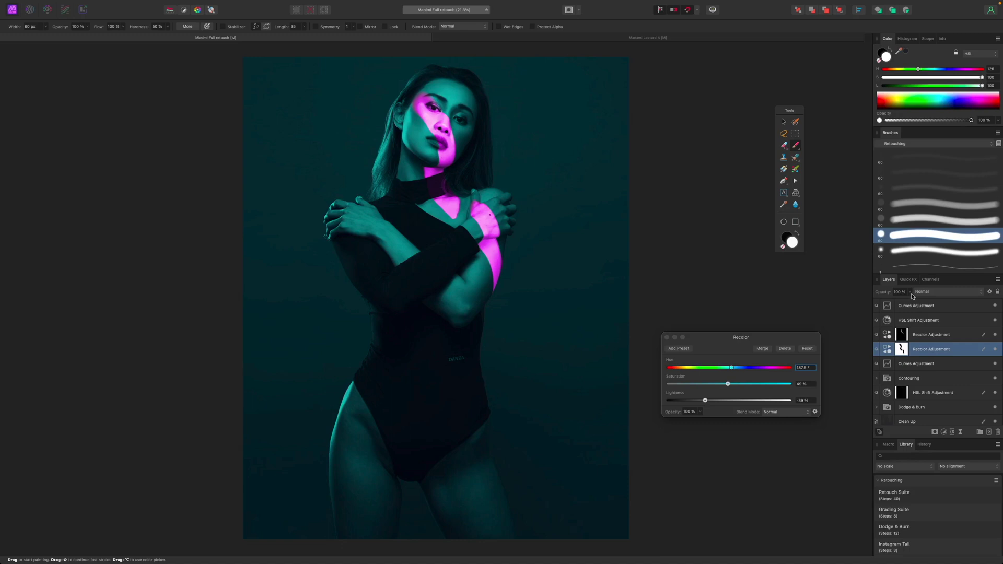
pyautogui.moveTo(911, 296)
pyautogui.mouseDown()
pyautogui.moveTo(882, 302)
pyautogui.moveTo(915, 302)
pyautogui.mouseUp()
pyautogui.click(935, 335)
pyautogui.click(911, 293)
# - On the top Curves adjustment's red channel, raise the black point slightly and add a shadow point and a highlight point at about 0.71, 0.72
pyautogui.click(935, 305)
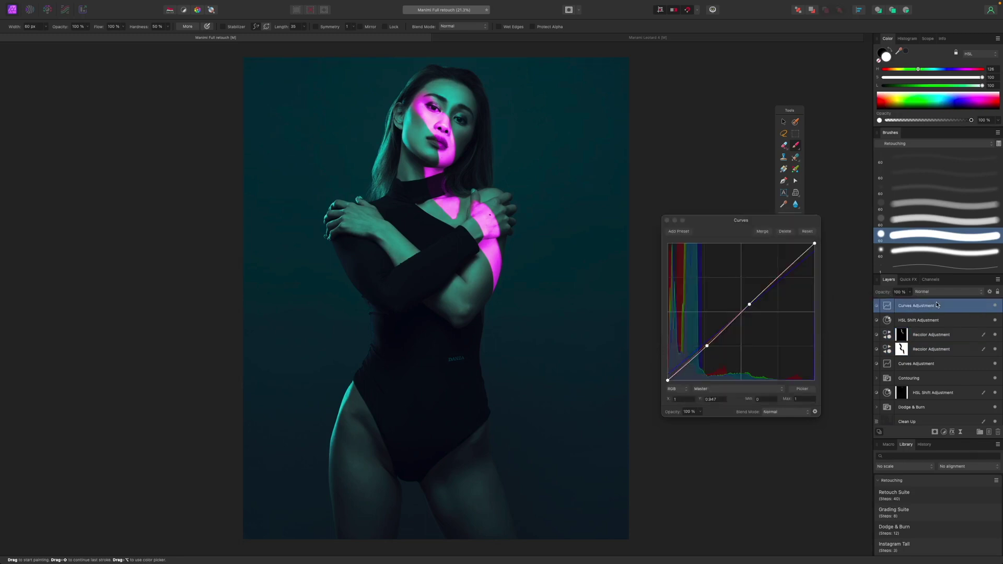
pyautogui.click(743, 387)
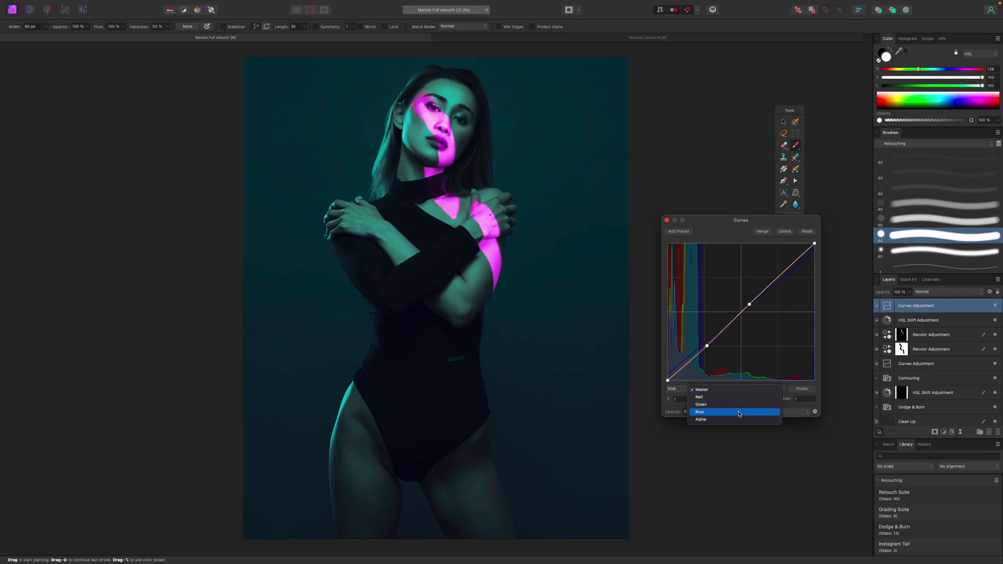
pyautogui.click(716, 396)
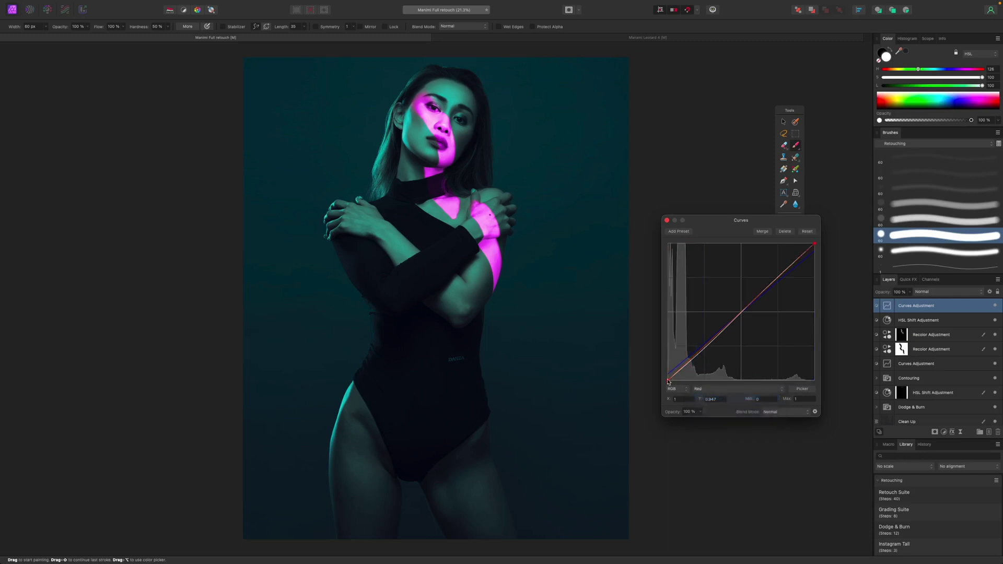
pyautogui.moveTo(668, 382)
pyautogui.mouseDown()
pyautogui.moveTo(663, 360)
pyautogui.moveTo(661, 375)
pyautogui.mouseUp()
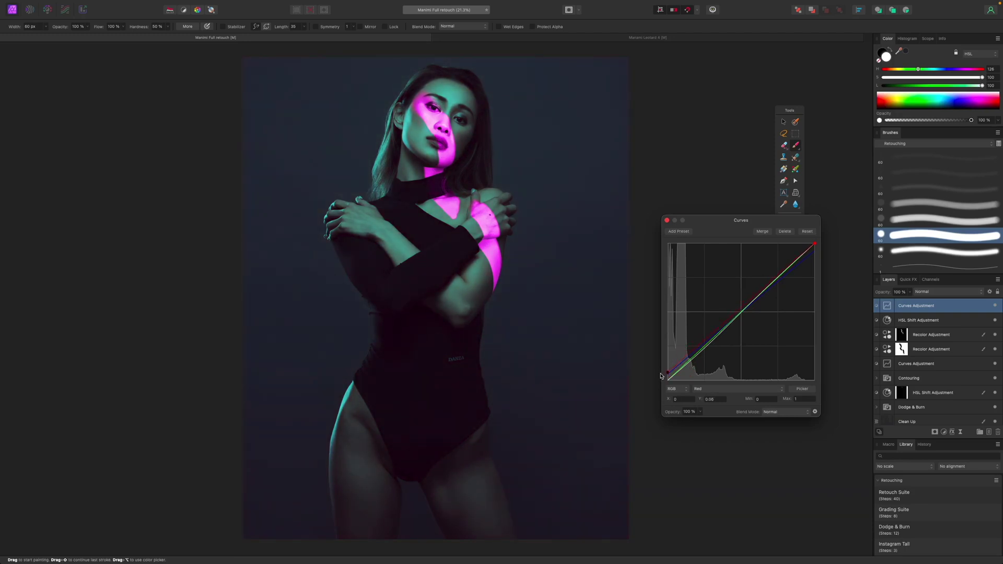
pyautogui.click(711, 344)
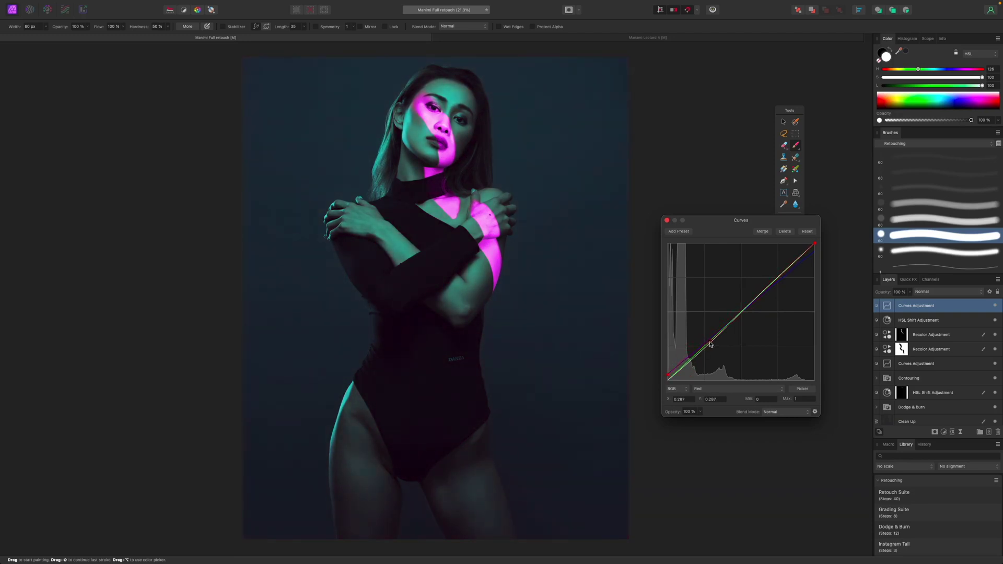
pyautogui.click(773, 285)
pyautogui.moveTo(773, 285); pyautogui.dragTo(773, 285)
# - Try the Soft Light blend mode on the top Curves adjustment at 50% and 100% opacity, return it to Normal, and close its settings
pyautogui.click(946, 293)
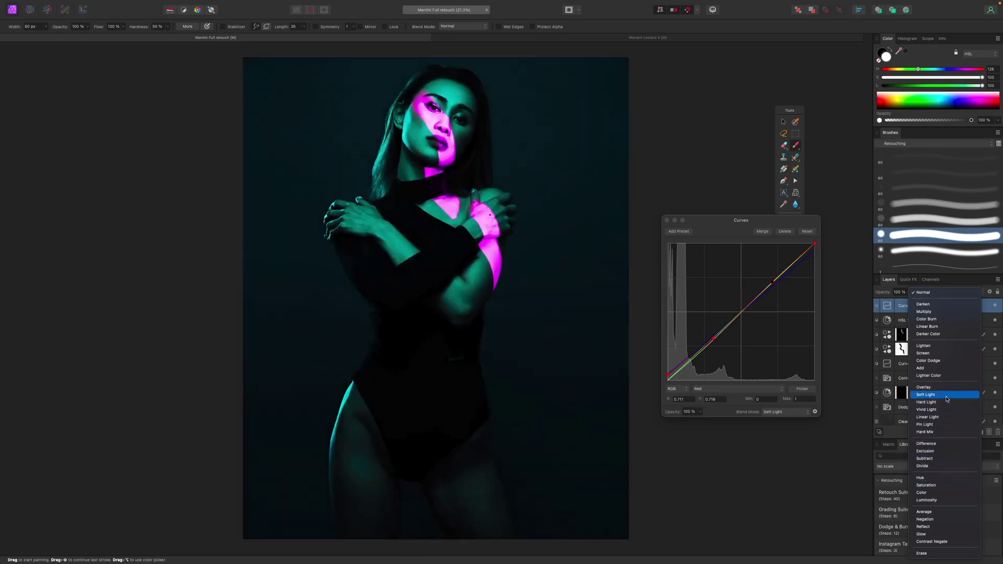
pyautogui.click(947, 398)
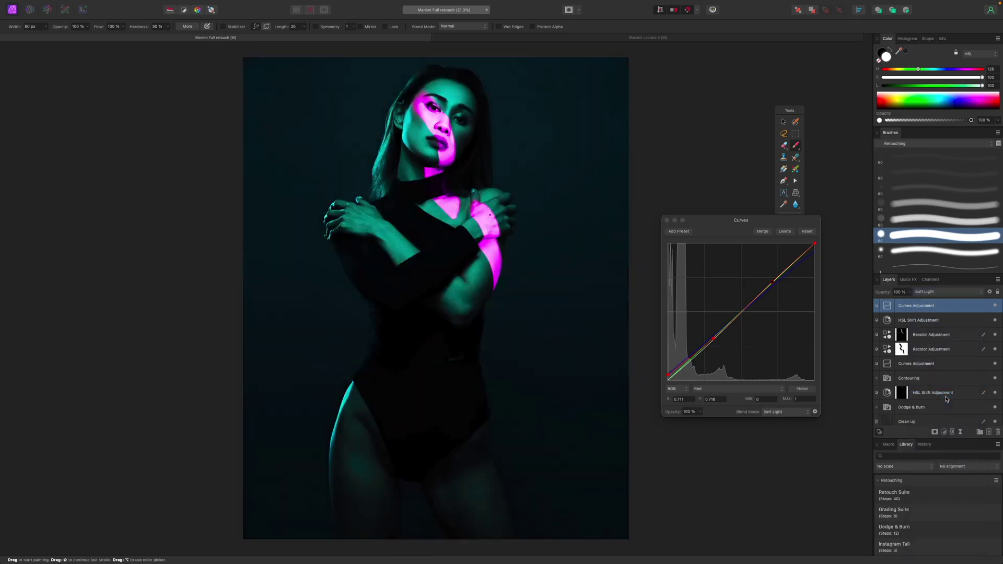
pyautogui.moveTo(911, 296); pyautogui.dragTo(878, 305)
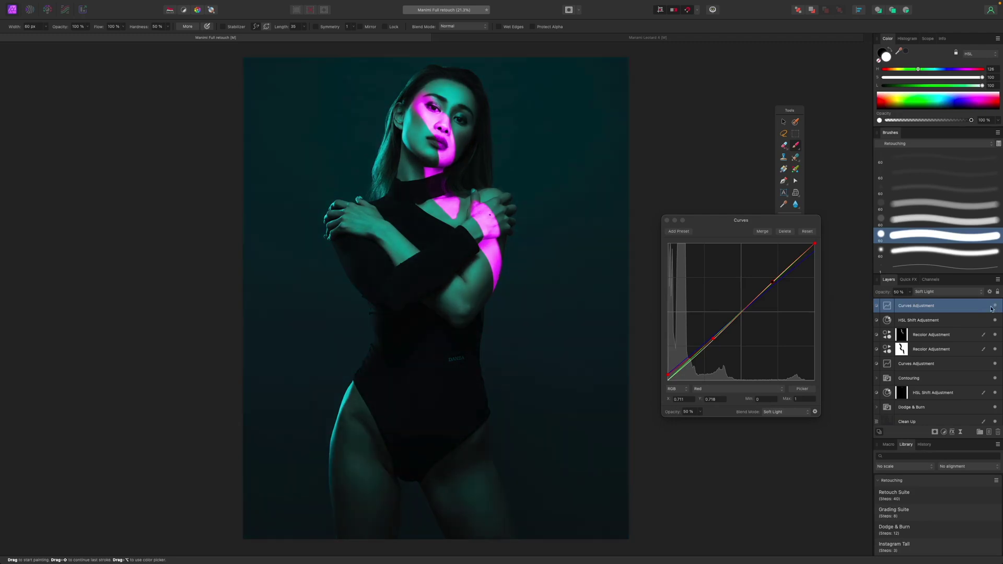
pyautogui.moveTo(911, 296); pyautogui.dragTo(959, 308)
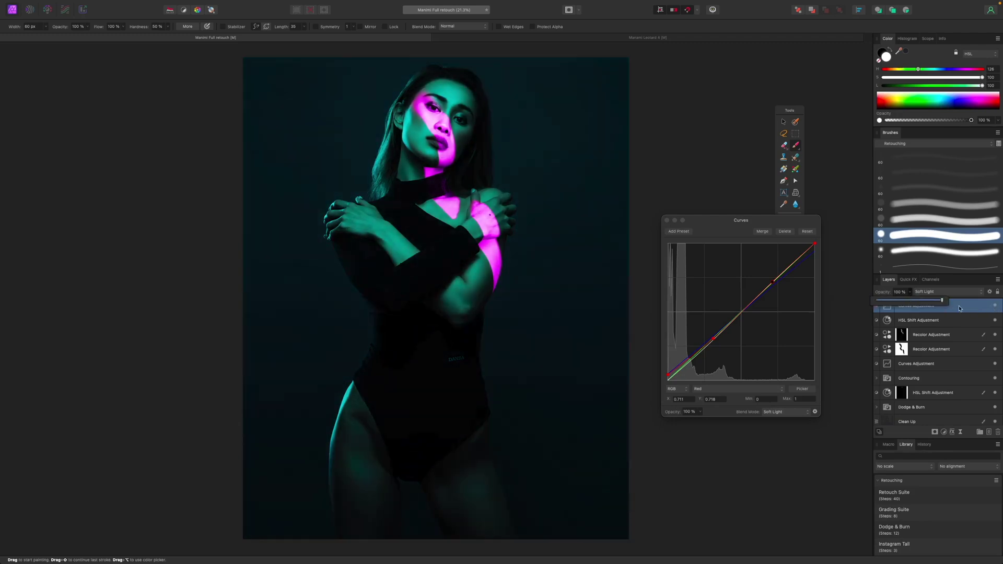
pyautogui.click(943, 292)
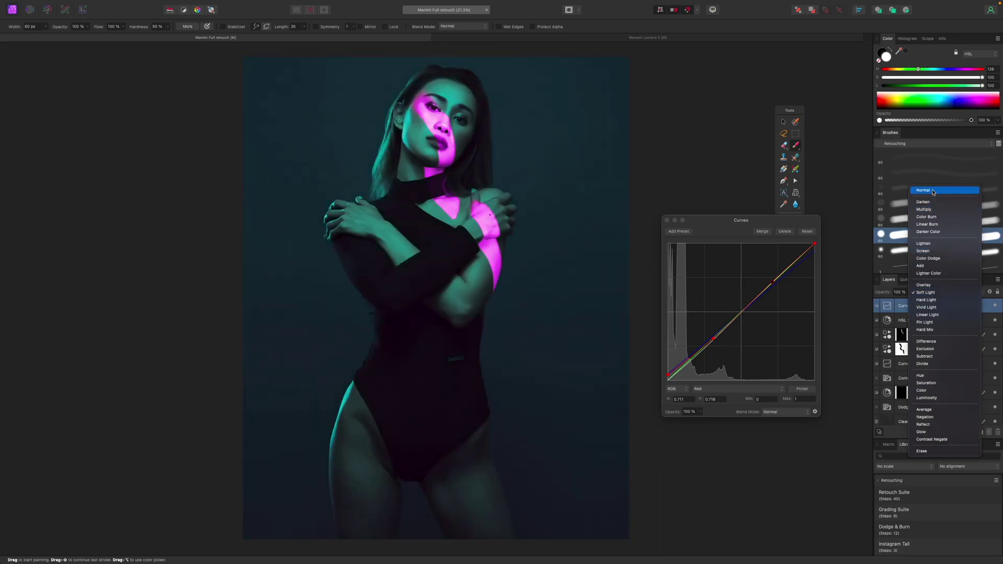
pyautogui.click(934, 191)
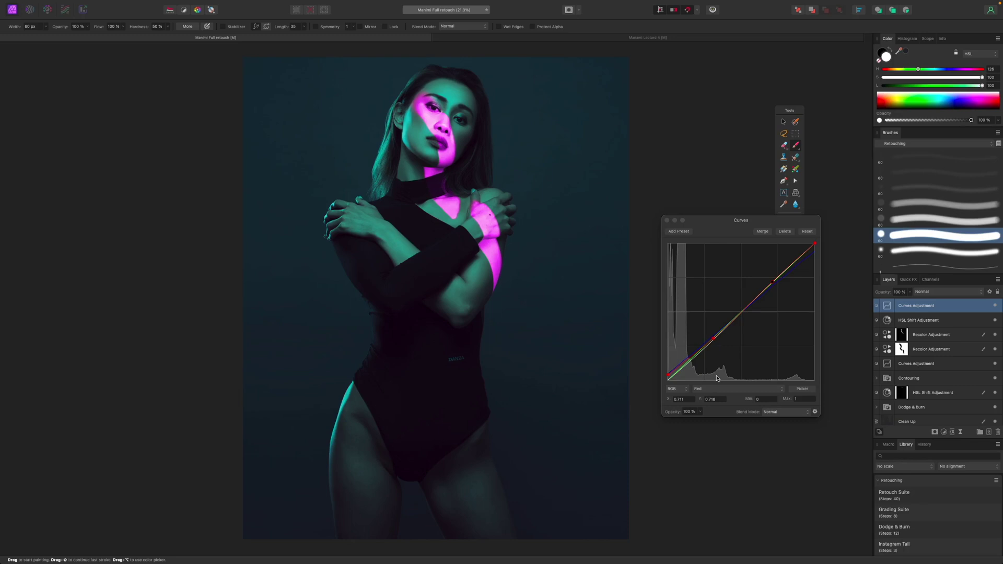
pyautogui.click(667, 220)
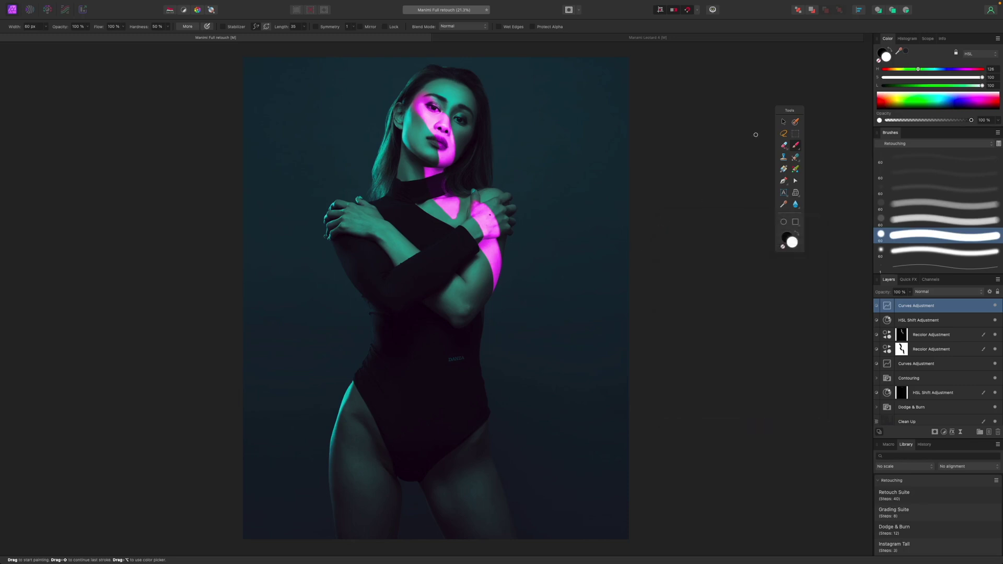